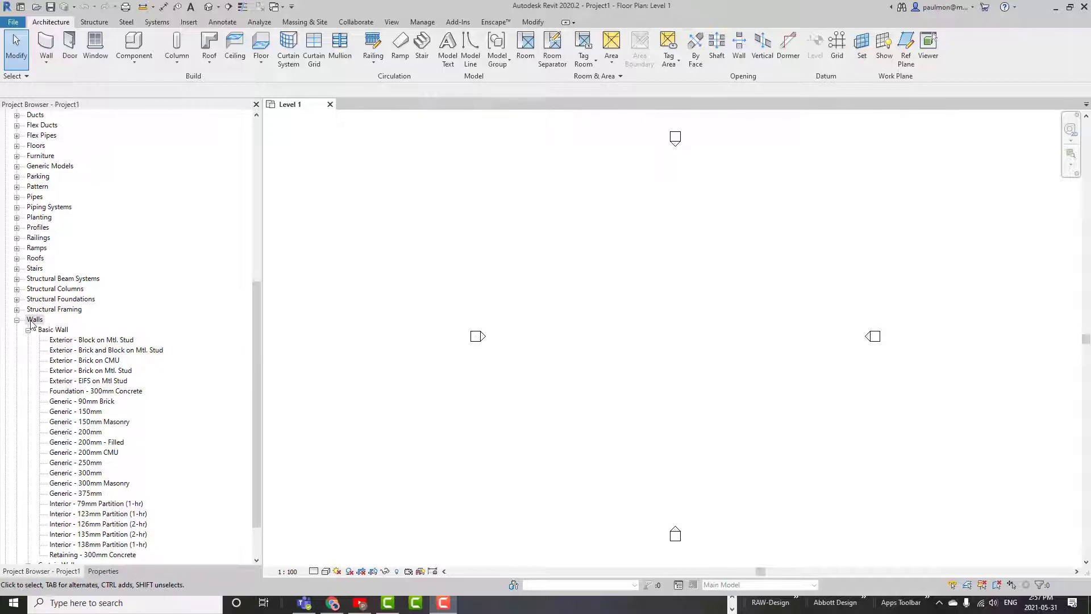
# - Open the type properties of the Generic - 150mm basic wall and open its structure for editing
pyautogui.click(72, 411)
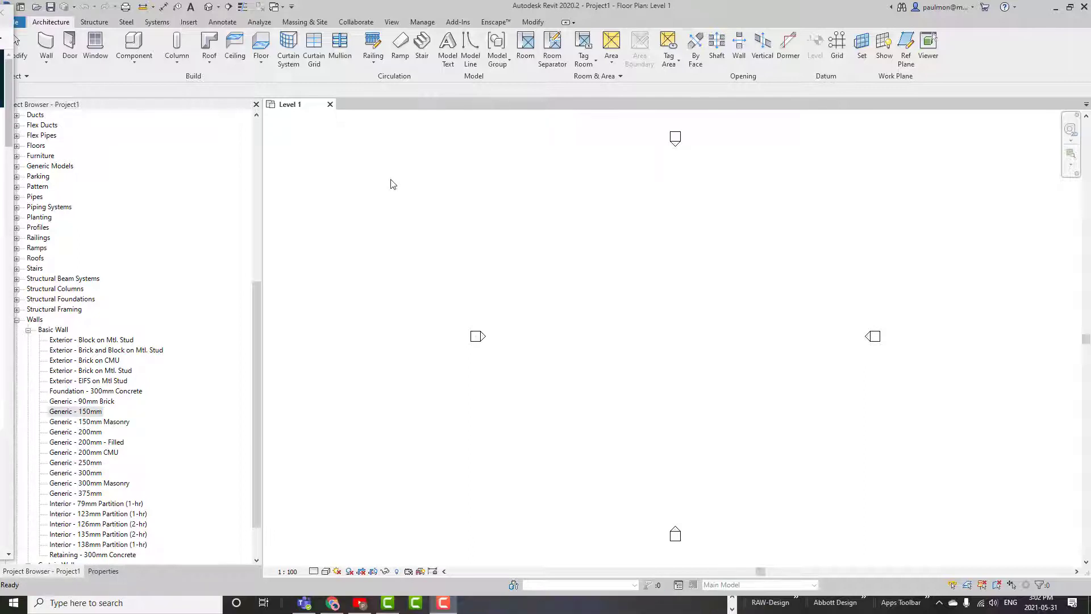
pyautogui.doubleClick(95, 412)
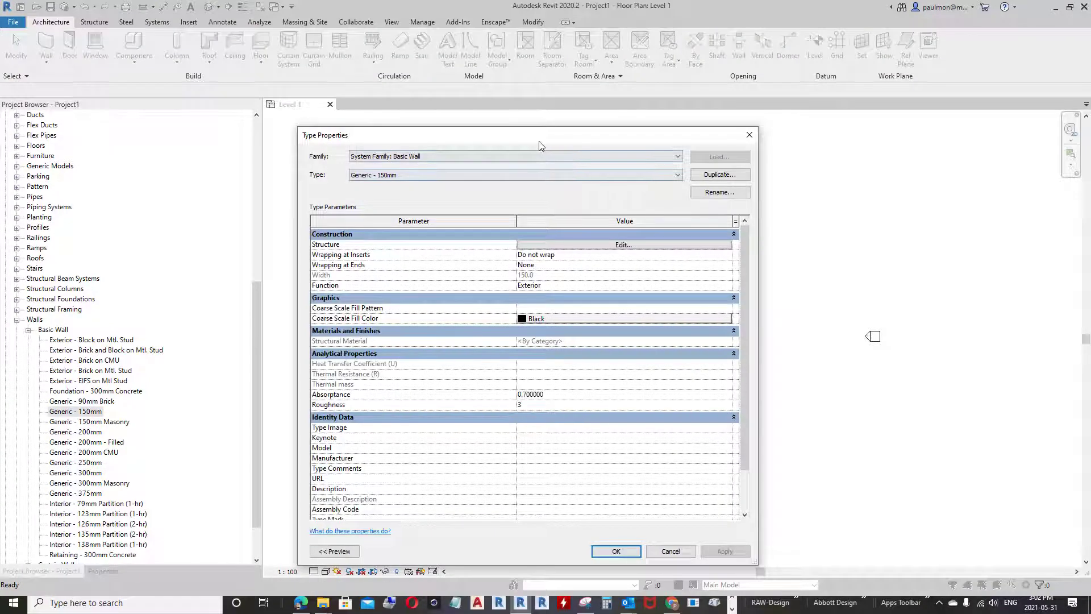
pyautogui.moveTo(526, 139); pyautogui.dragTo(523, 128)
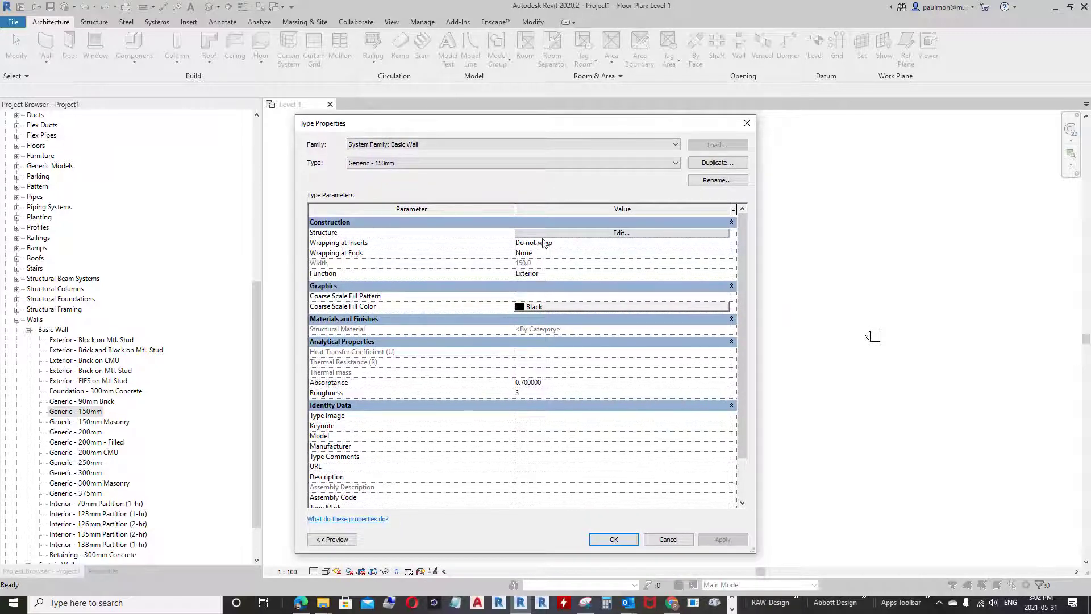
pyautogui.click(622, 234)
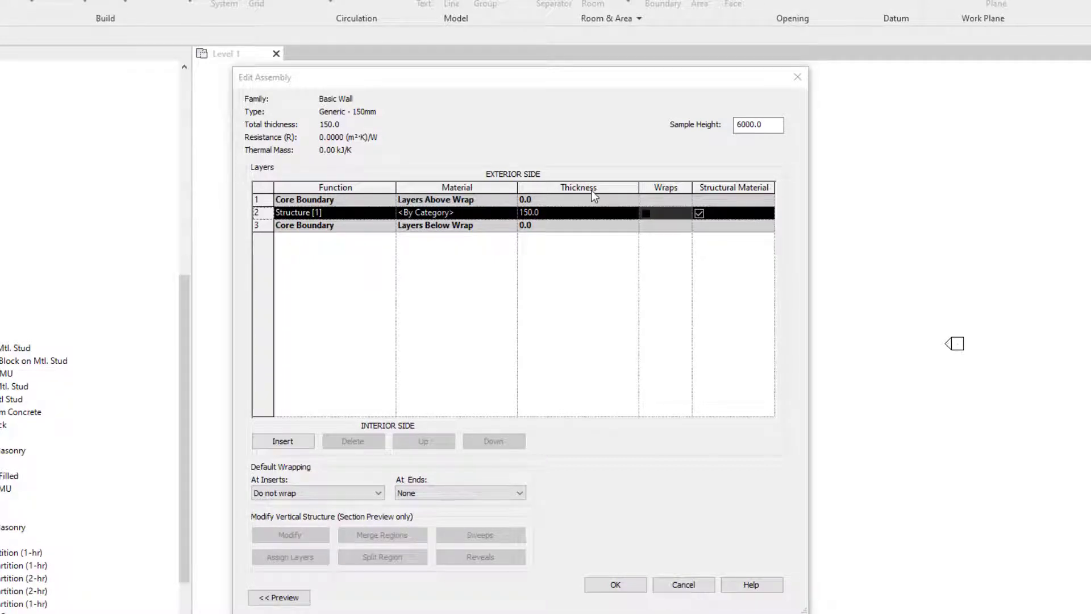
# - Examine the available function options and the material and thickness settings of the wall's structural layer
pyautogui.click(389, 214)
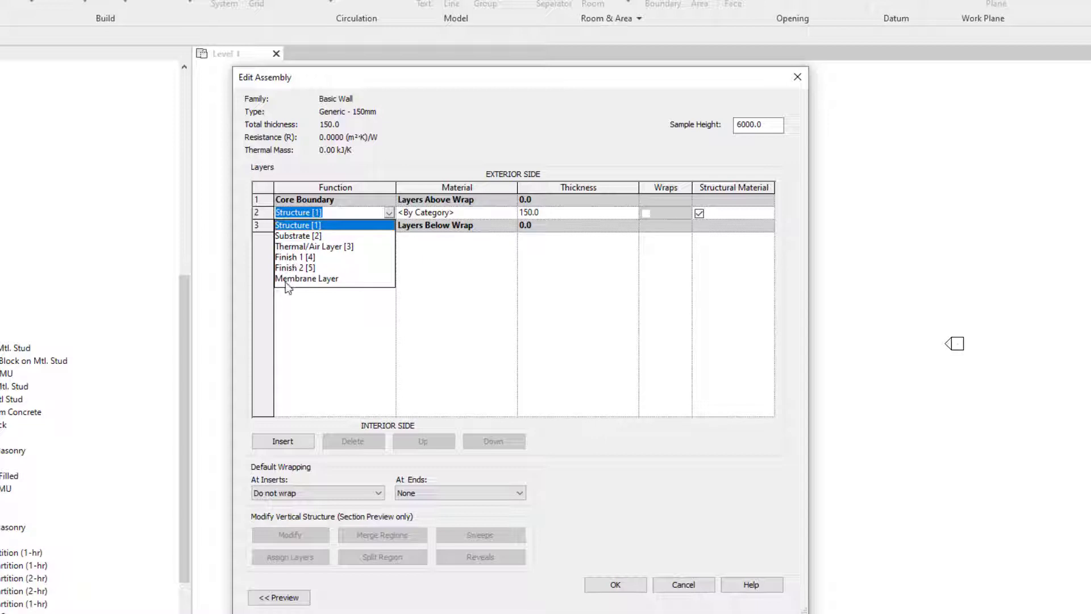
pyautogui.click(449, 284)
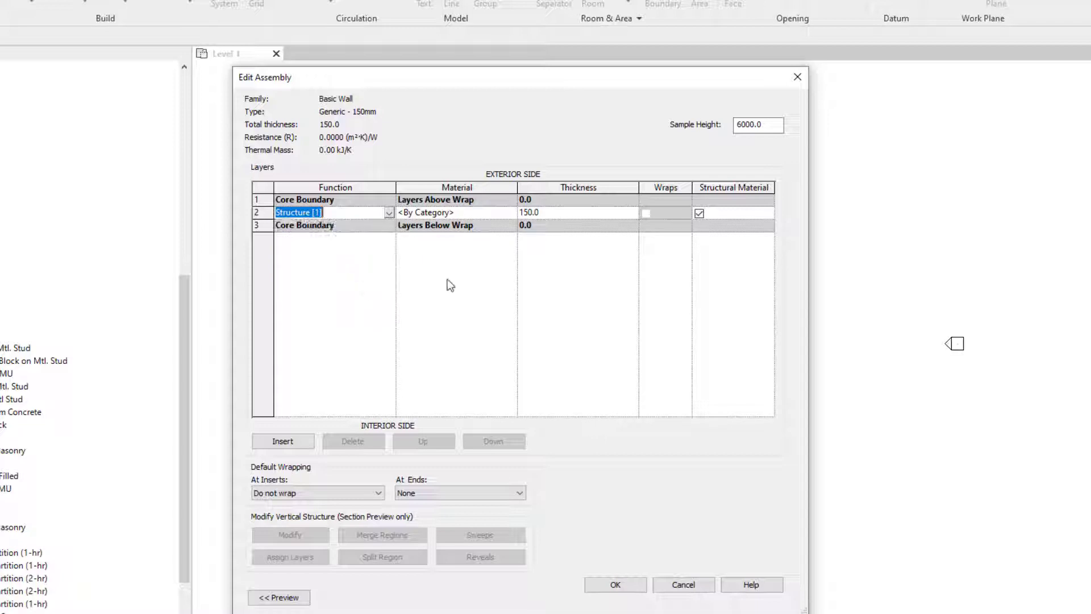
pyautogui.click(504, 215)
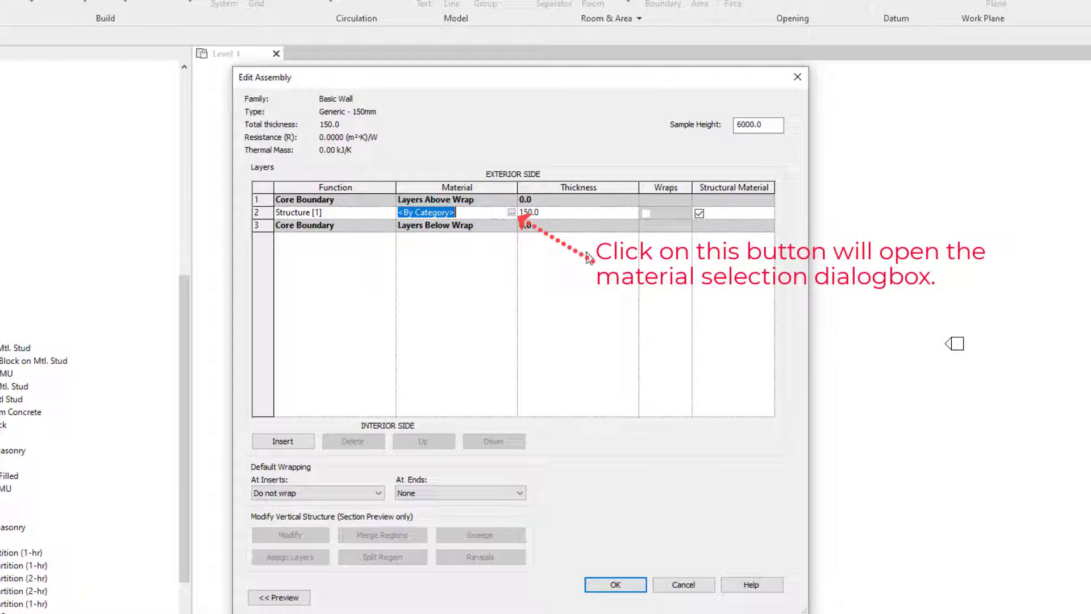
pyautogui.click(551, 213)
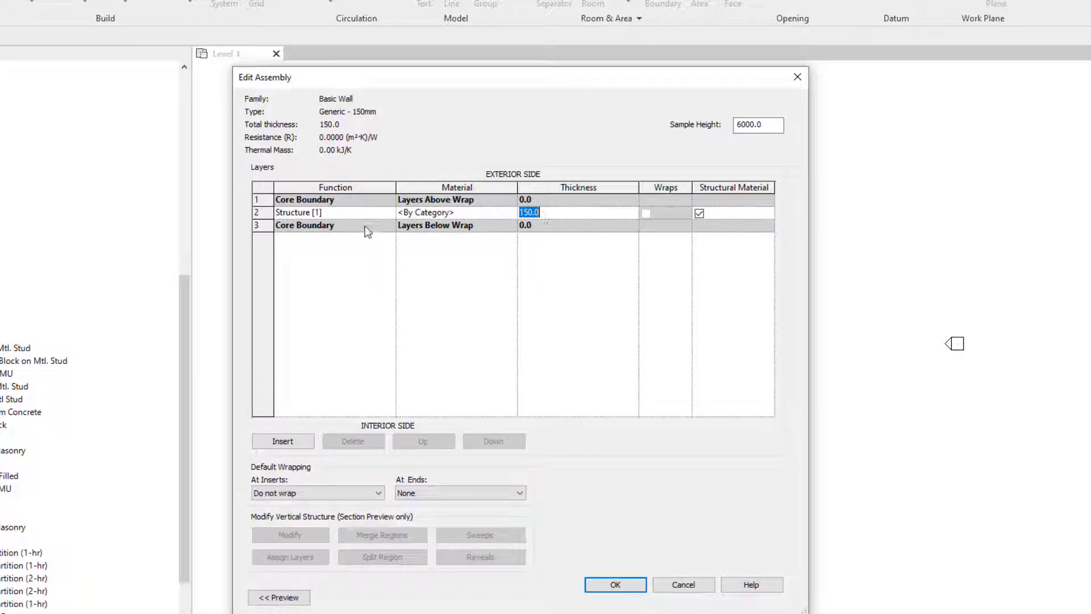
pyautogui.click(391, 214)
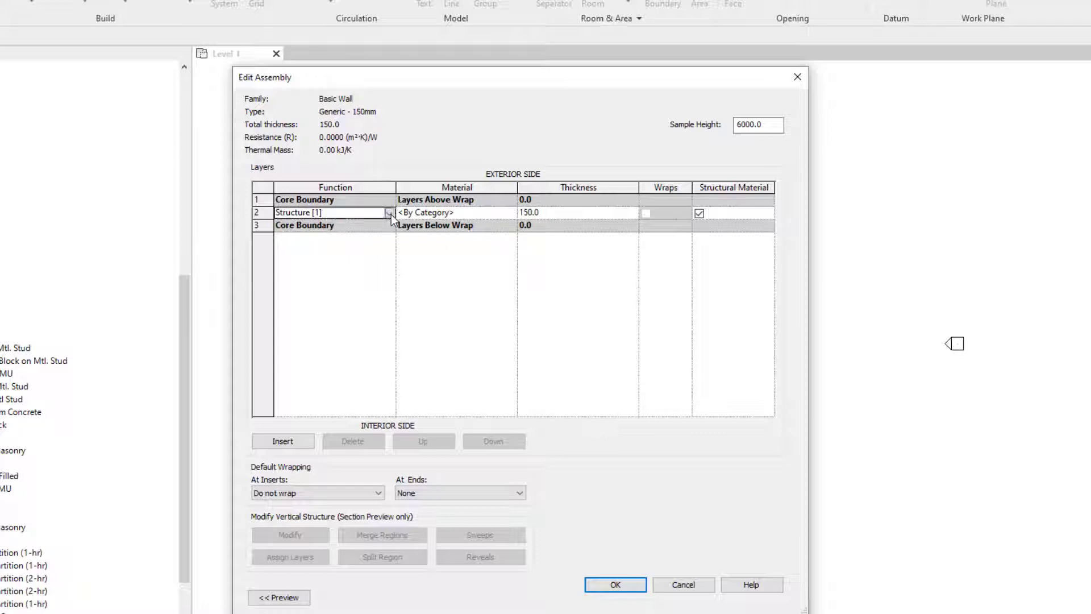
pyautogui.click(390, 213)
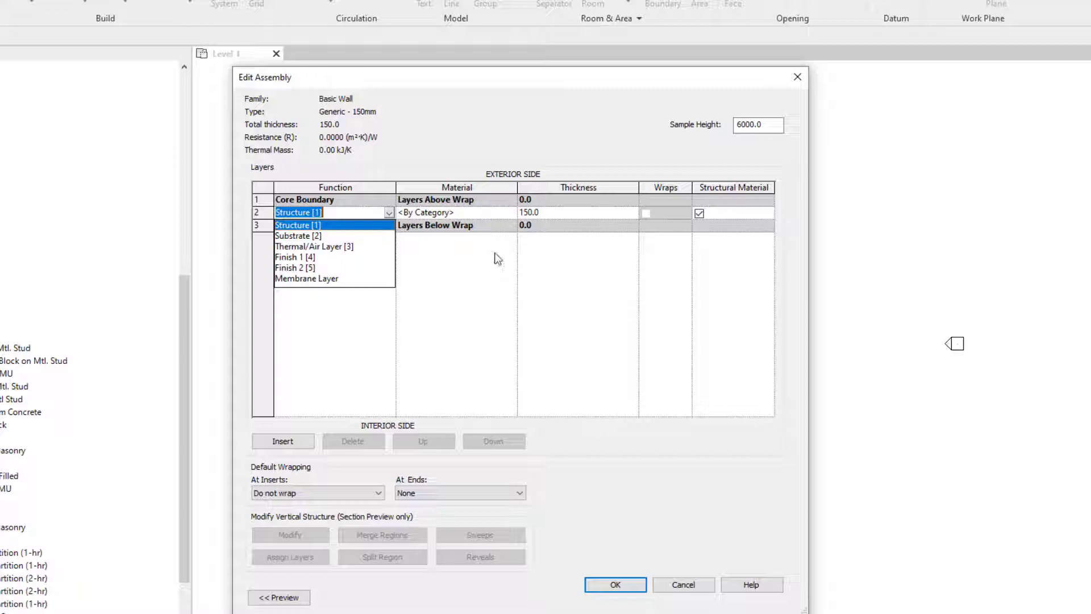
pyautogui.click(572, 279)
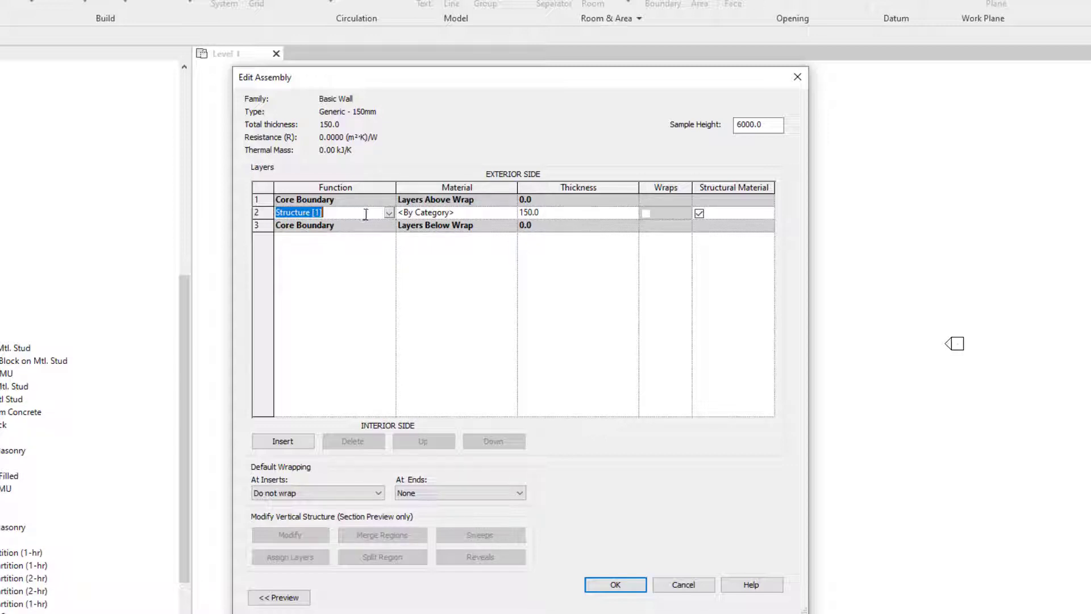
# - Try to accept a thickness of 0 for the Structure [1] layer and restore its thickness to 150
pyautogui.click(542, 216)
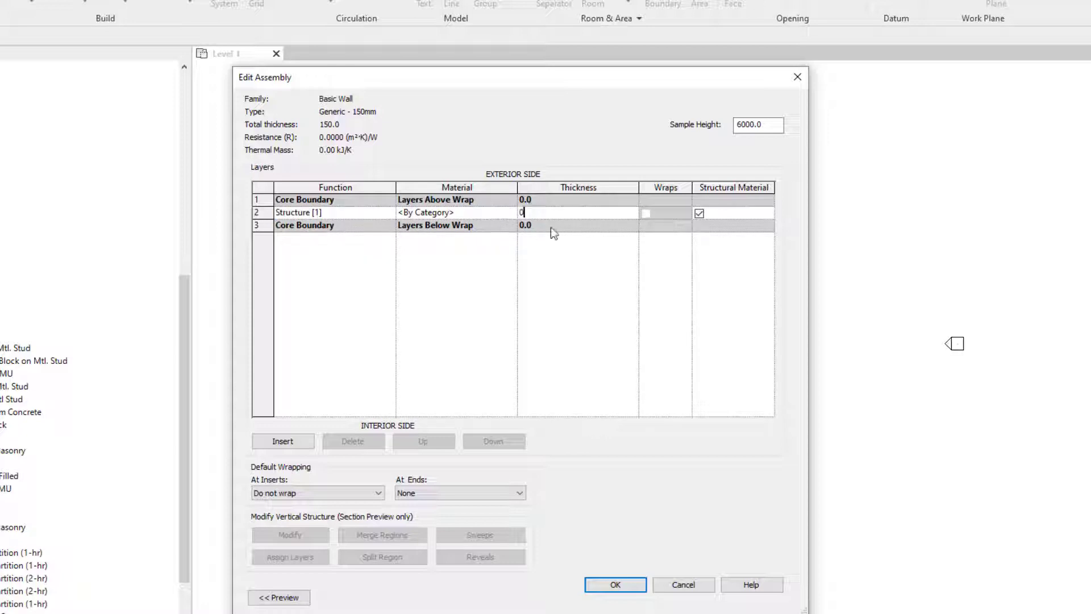
pyautogui.click(627, 588)
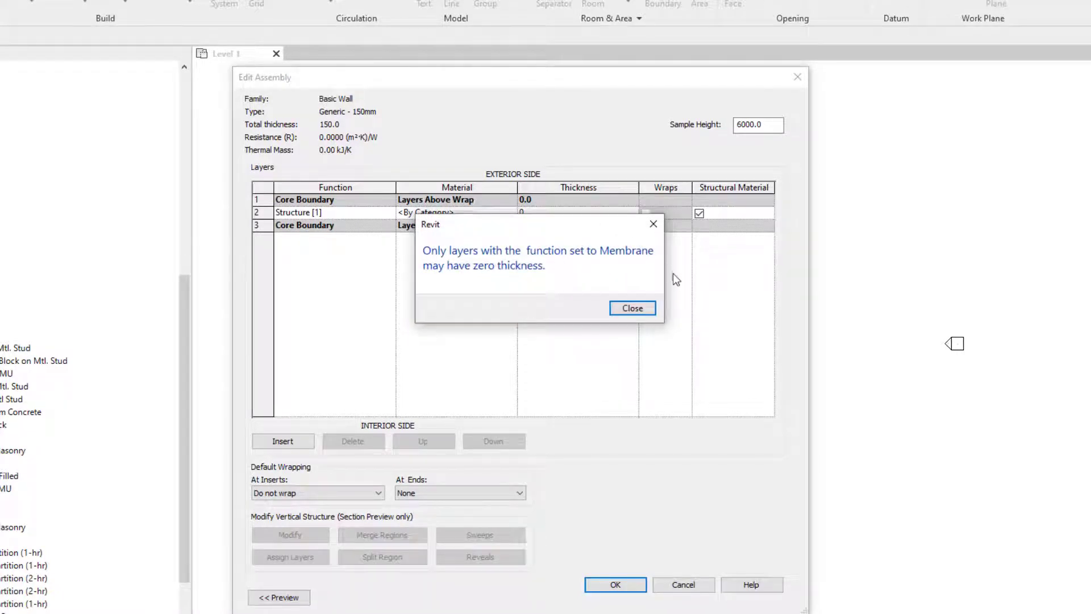
pyautogui.click(632, 308)
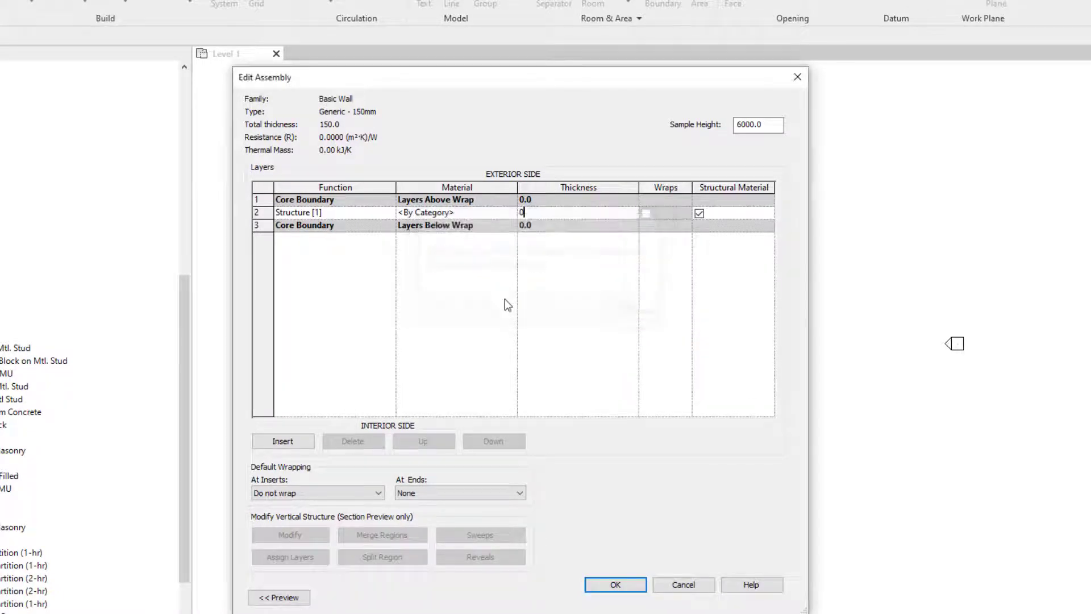
pyautogui.click(391, 213)
pyautogui.click(629, 308)
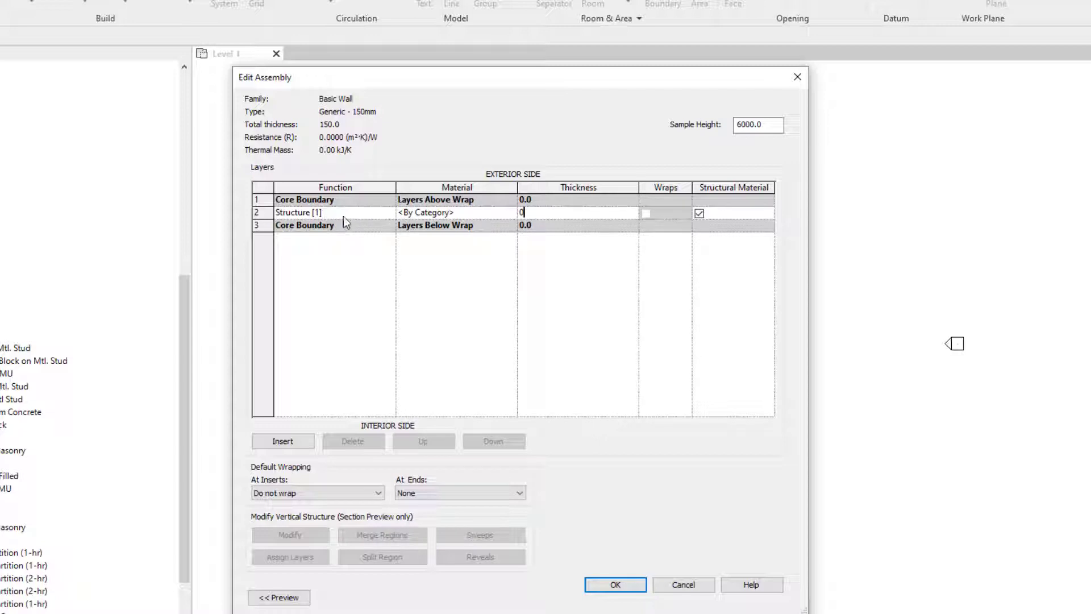
pyautogui.doubleClick(519, 212)
pyautogui.write('150')
# - Change the 150 mm layer's function to Membrane Layer and try to accept it with a thickness of 0
pyautogui.click(389, 215)
pyautogui.click(344, 270)
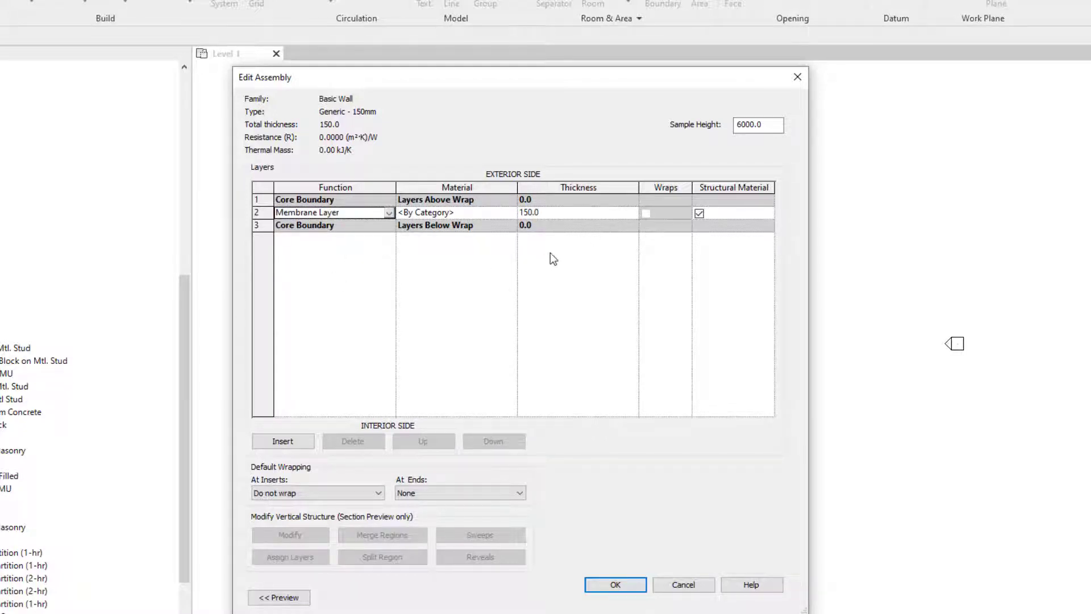
pyautogui.click(545, 212)
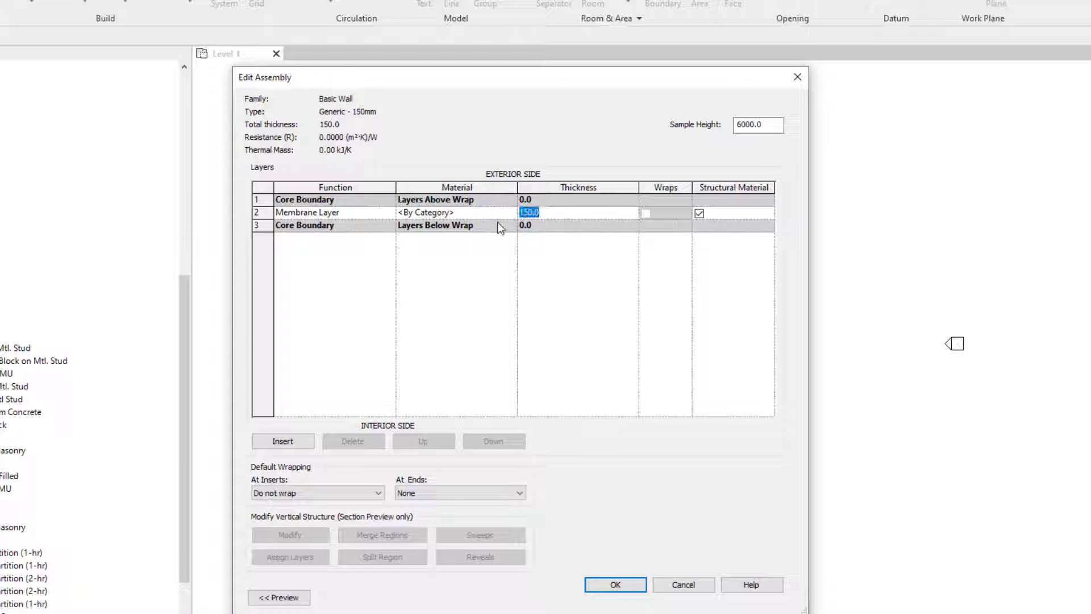
pyautogui.write('0')
pyautogui.click(619, 584)
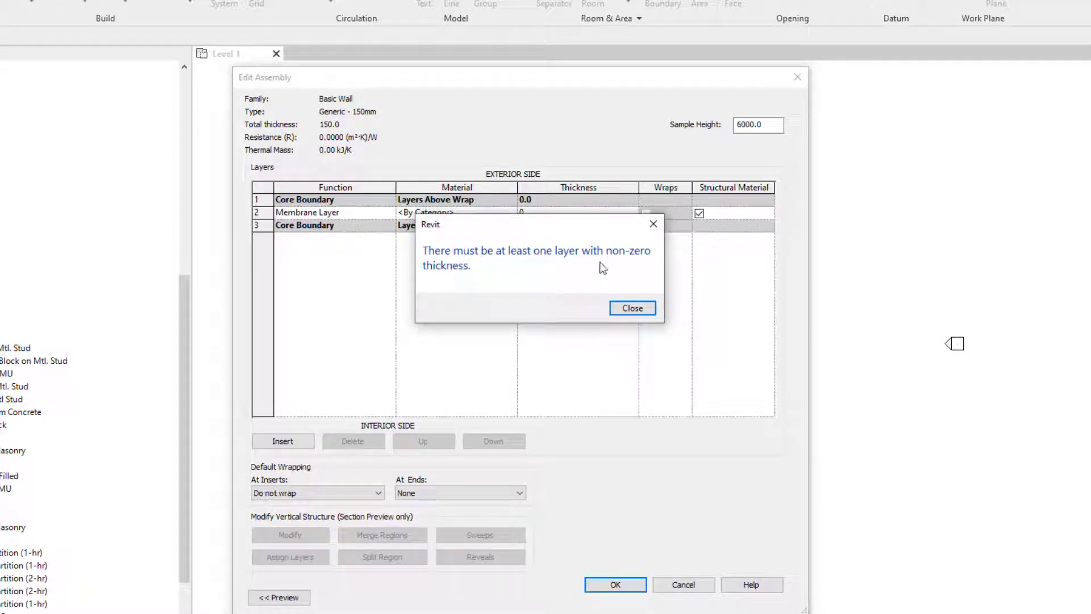
pyautogui.click(636, 314)
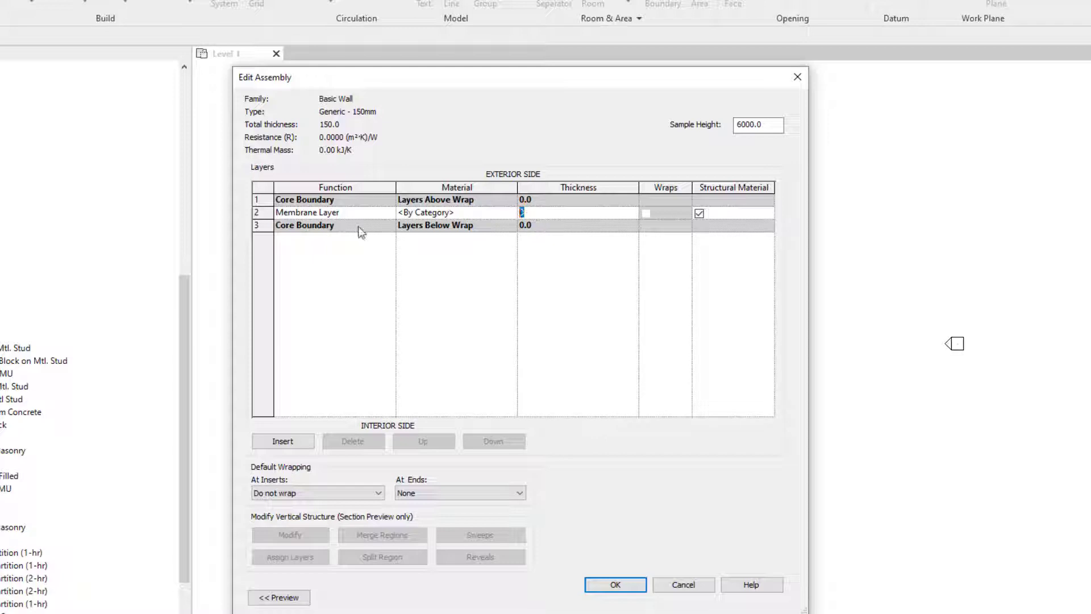
# - Restore the wall's only layer to a thickness of 150 and the Structure [1] function
pyautogui.write('150')
pyautogui.click(390, 214)
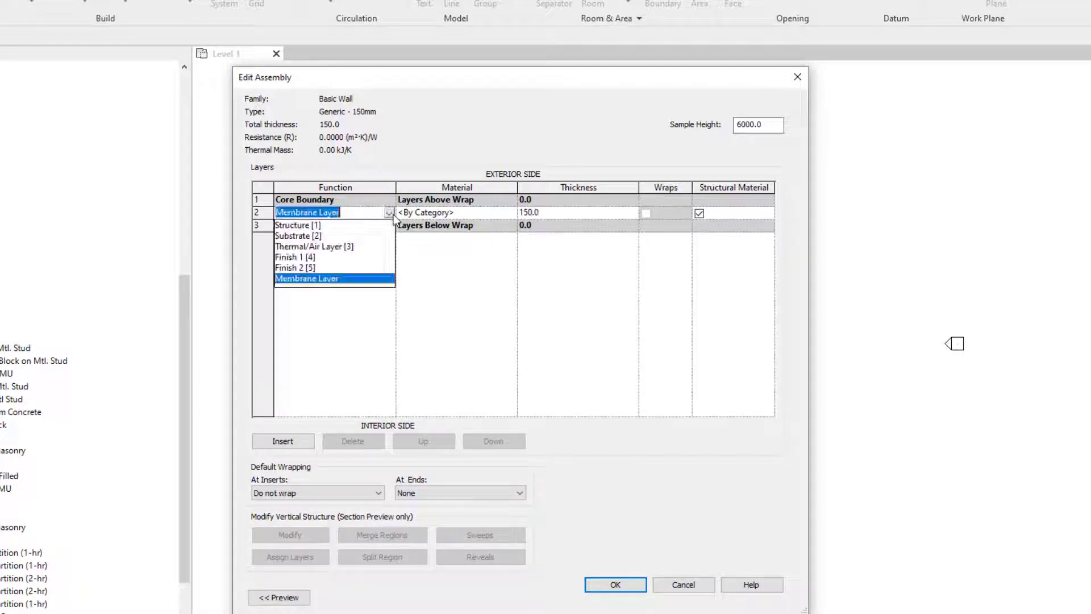
pyautogui.click(313, 226)
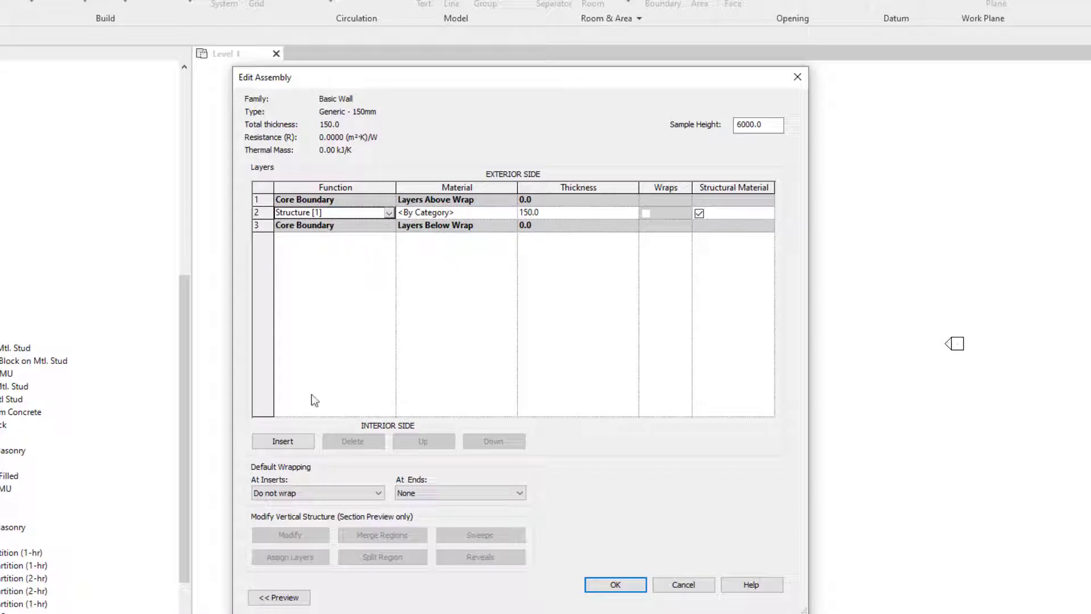
# - Insert a zero-thickness layer above the structural layer, set its function to Membrane Layer and accept the assembly
pyautogui.click(291, 442)
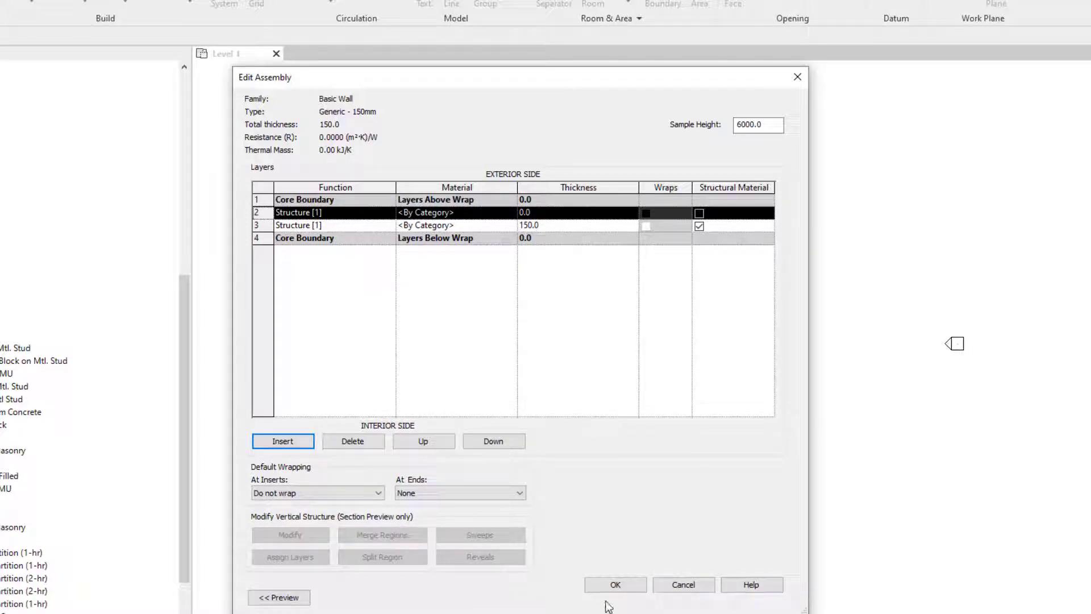
pyautogui.click(619, 585)
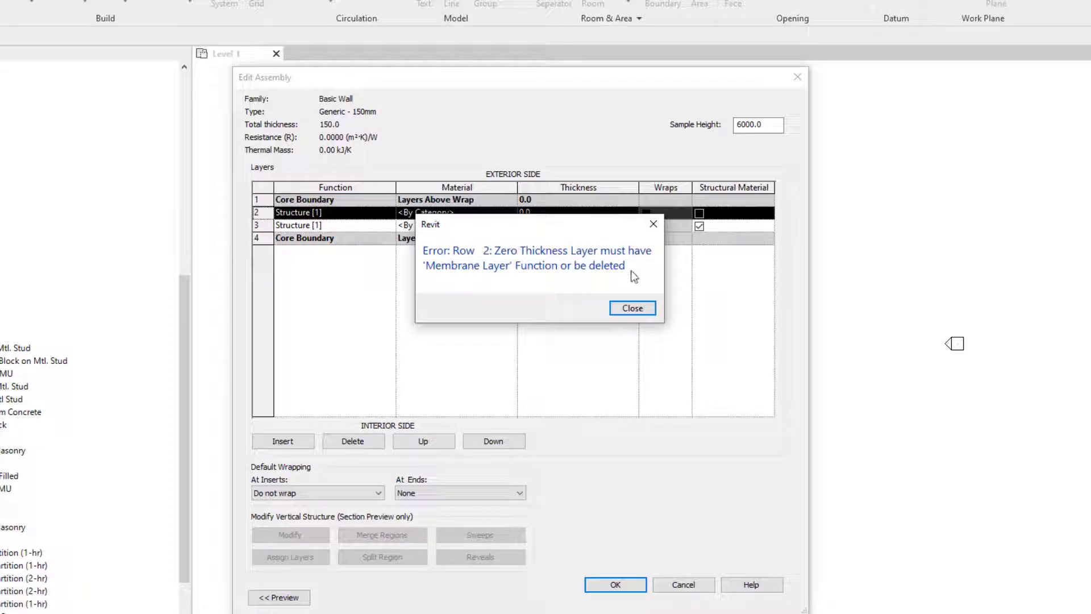
pyautogui.click(631, 308)
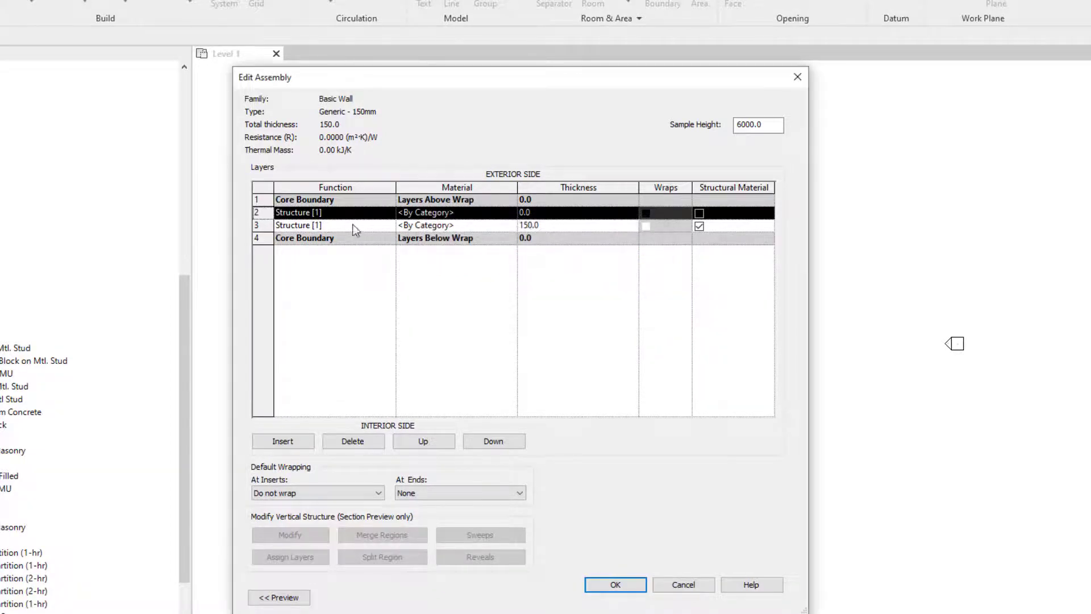
pyautogui.click(389, 213)
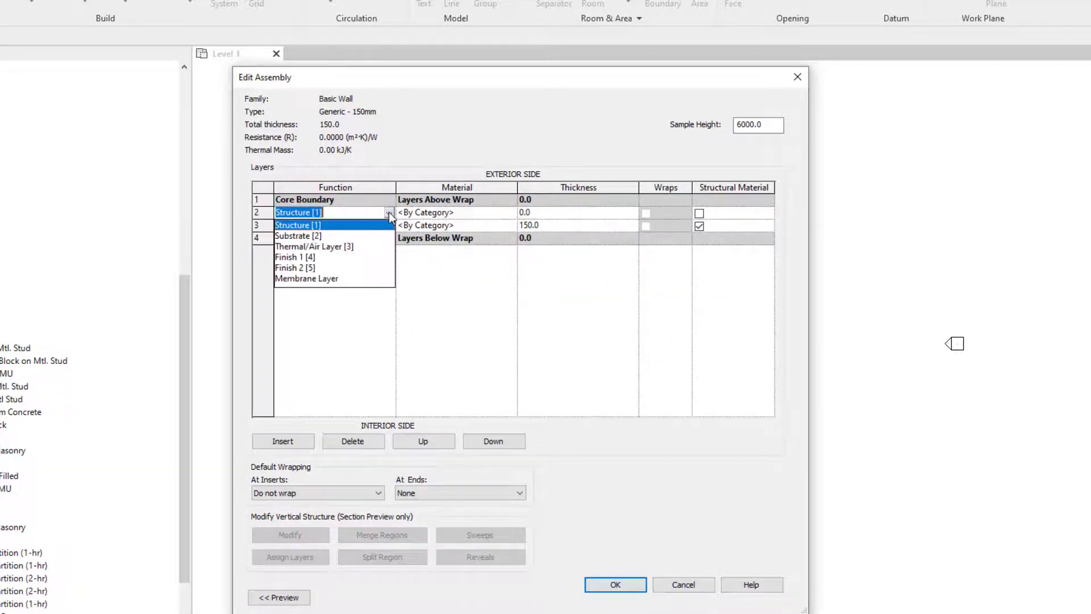
pyautogui.click(340, 281)
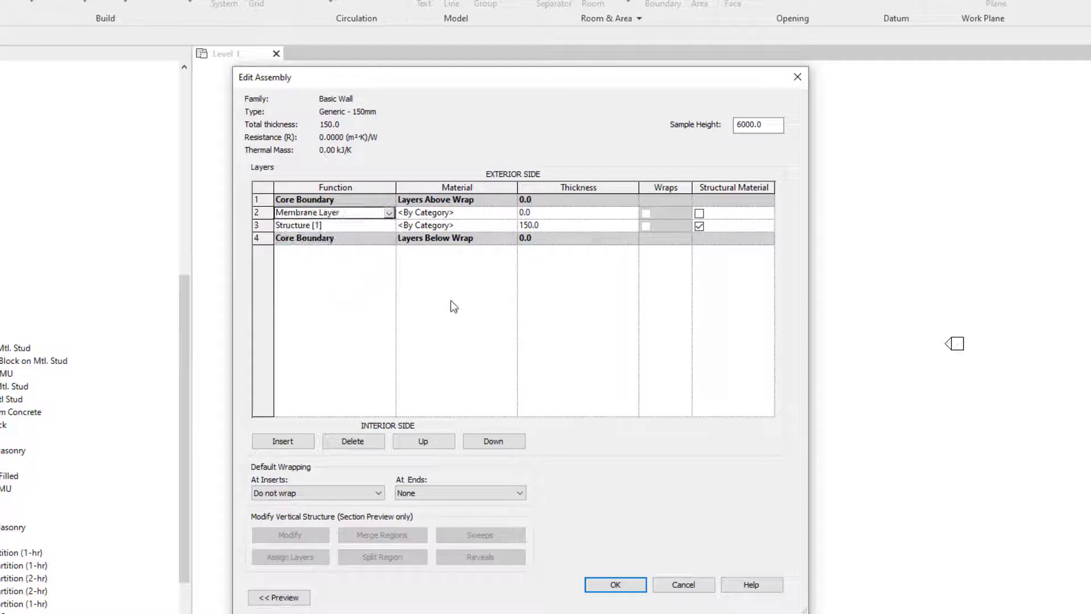
pyautogui.click(624, 583)
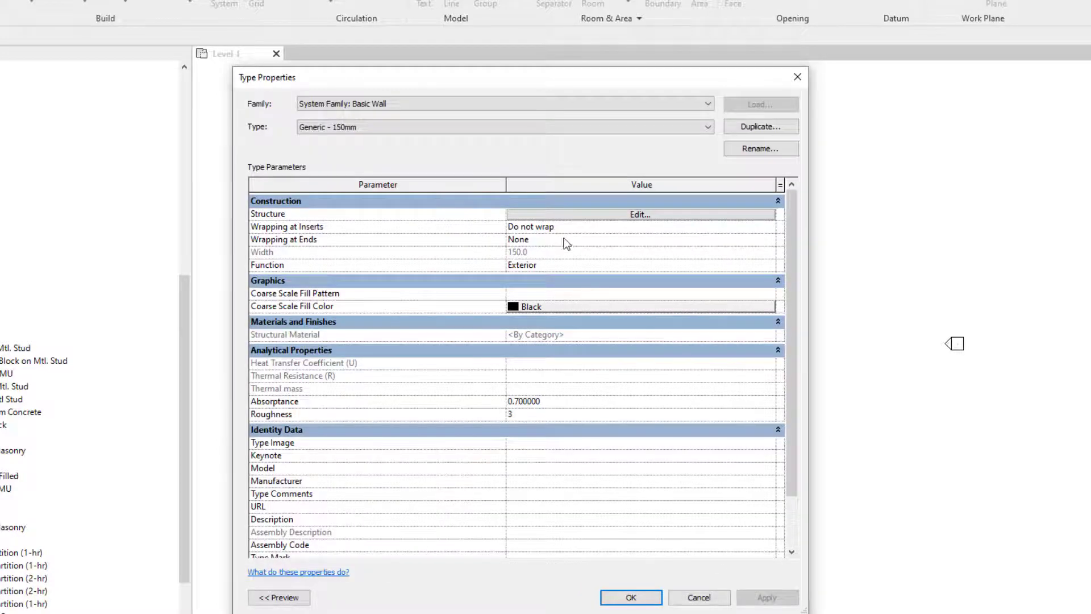
# - Reopen the wall's structure, insert another layer, and move it and the membrane layer outside the exterior core boundary
pyautogui.click(583, 214)
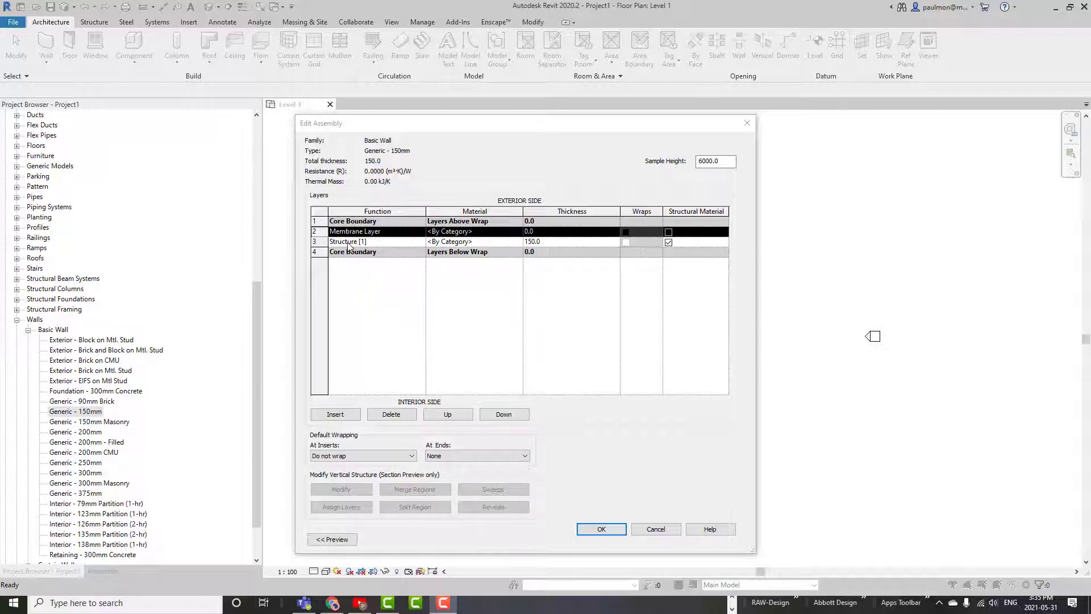
pyautogui.click(336, 415)
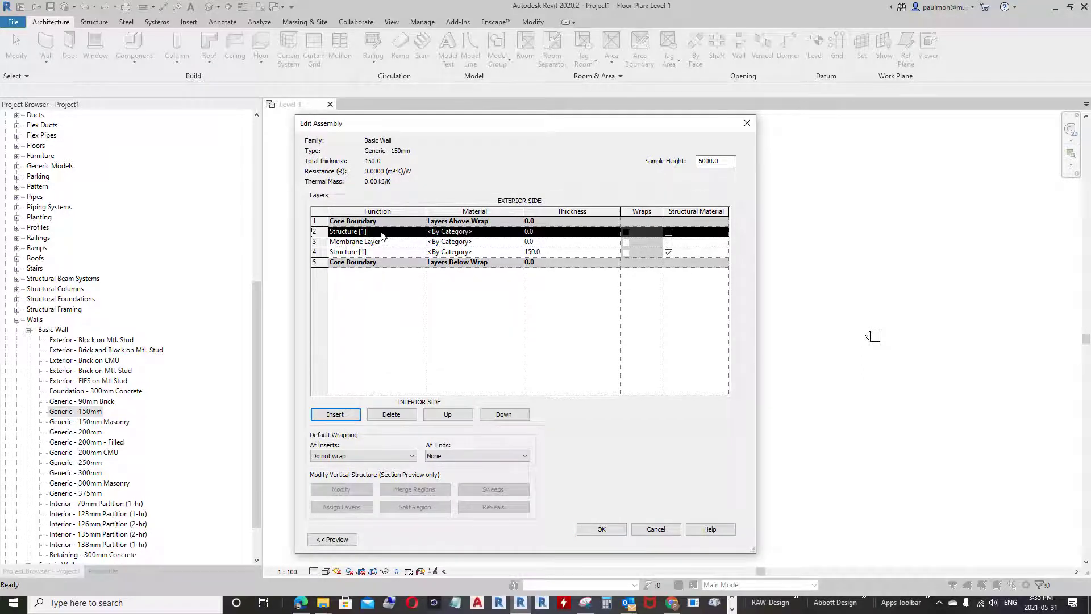
pyautogui.click(446, 414)
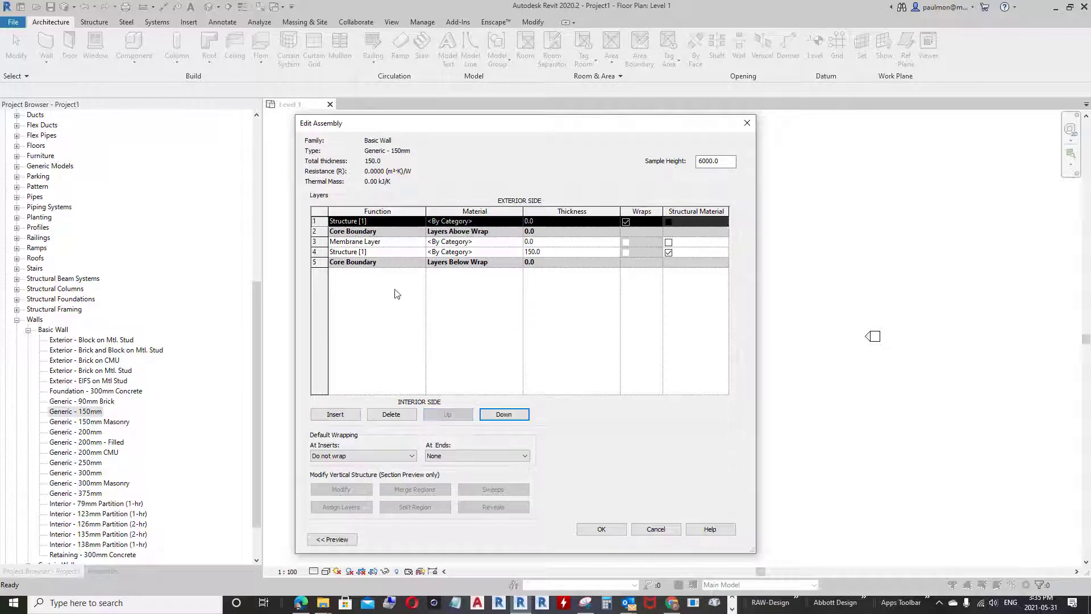
pyautogui.click(380, 243)
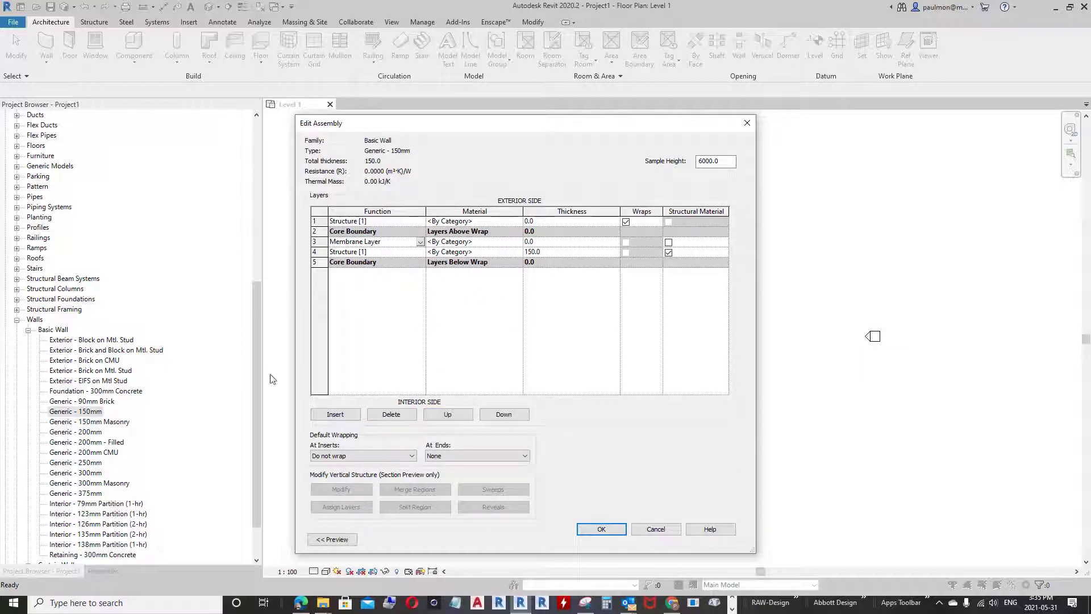
pyautogui.click(446, 415)
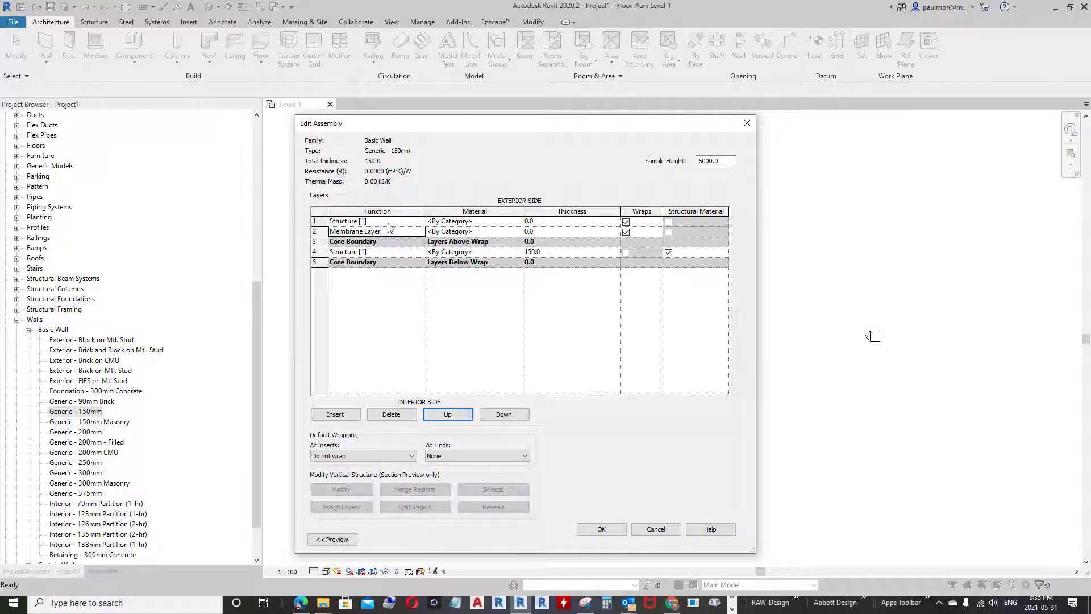
# - Set the outermost exterior layer's function to Finish 1 [4] and its thickness to 20
pyautogui.click(422, 223)
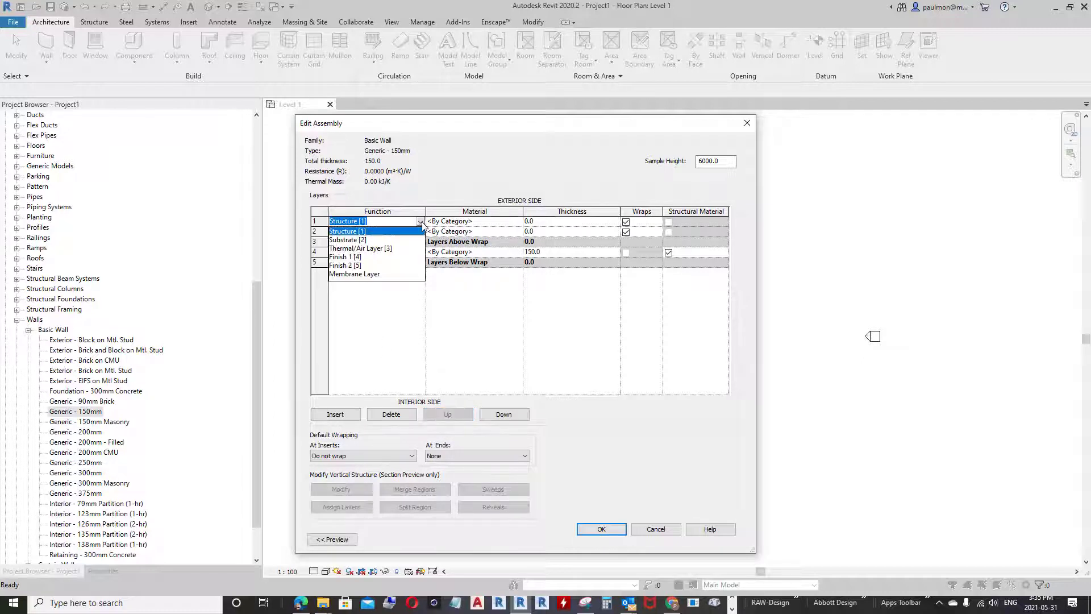
pyautogui.click(348, 257)
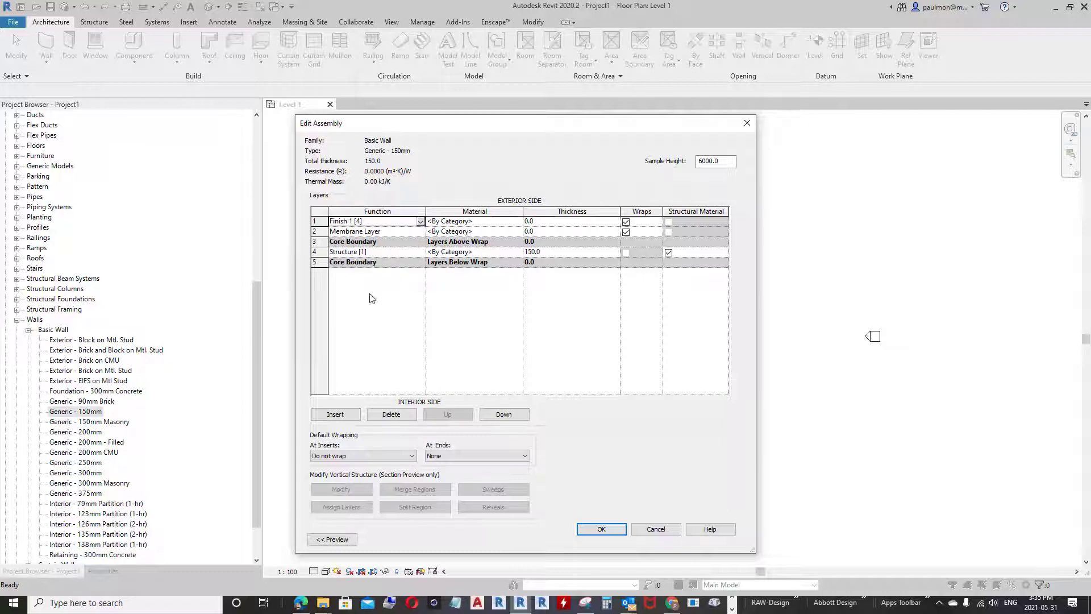
pyautogui.click(537, 222)
pyautogui.doubleClick(539, 222)
pyautogui.click(477, 328)
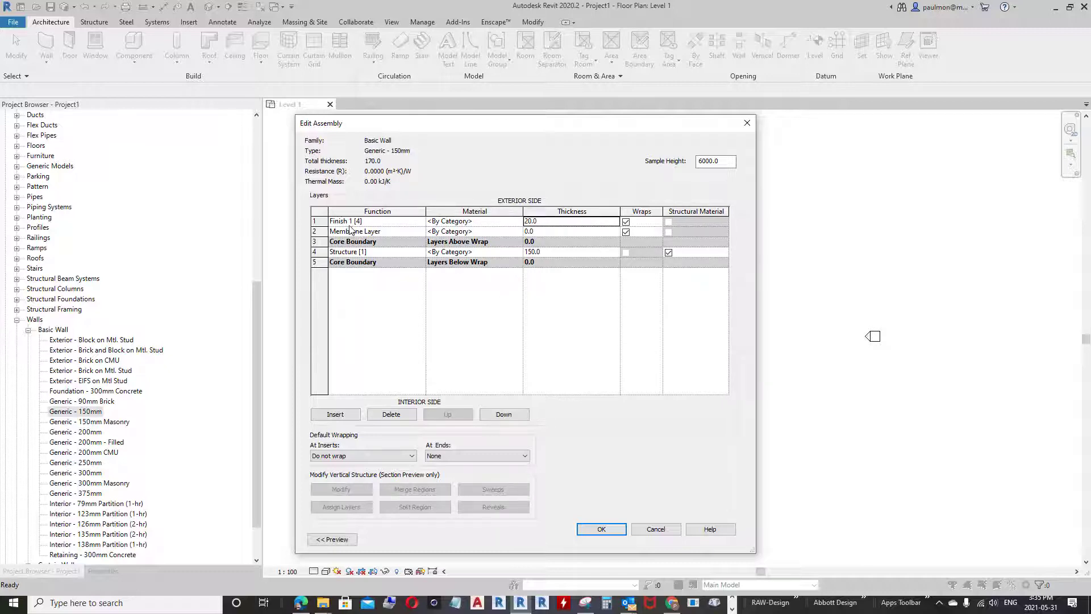
# - Insert a Structure [1] layer 10 thick outside the exterior finish layer and try to accept the assembly
pyautogui.click(347, 415)
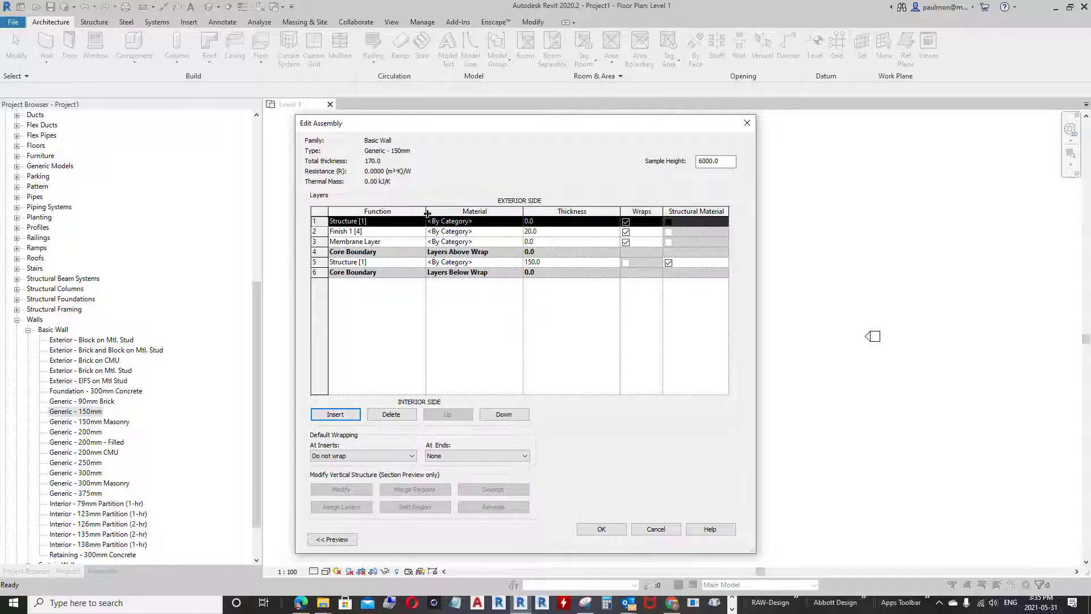
pyautogui.click(539, 222)
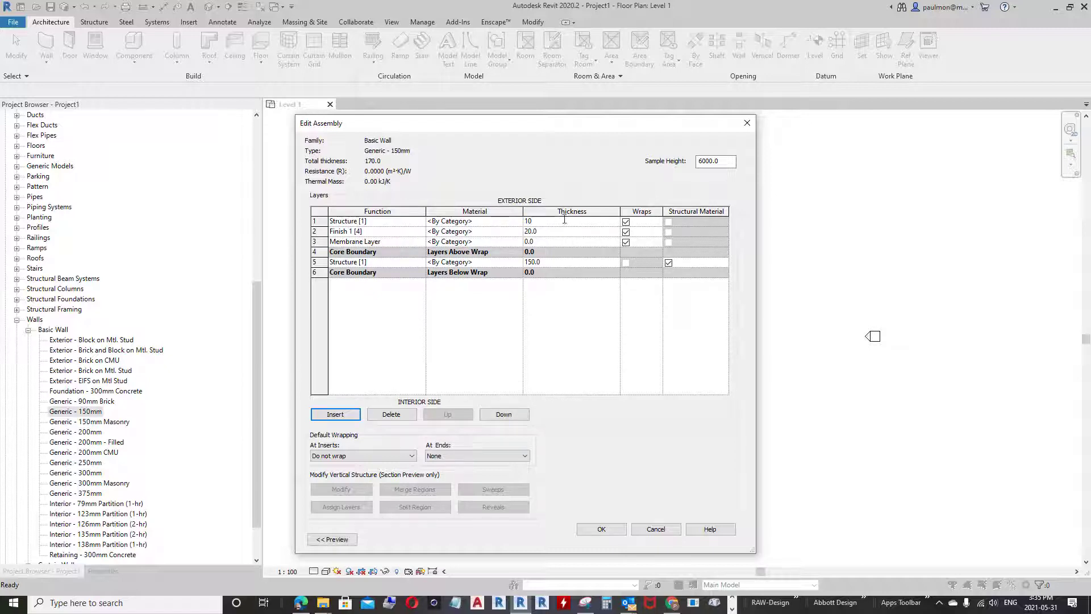
pyautogui.click(473, 323)
pyautogui.click(602, 529)
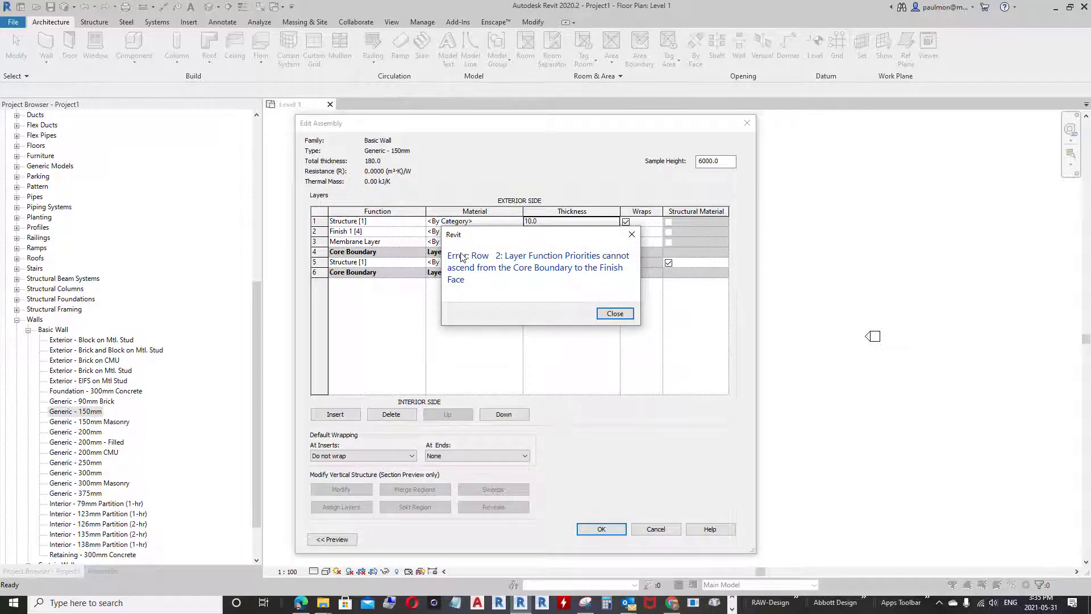
pyautogui.click(614, 313)
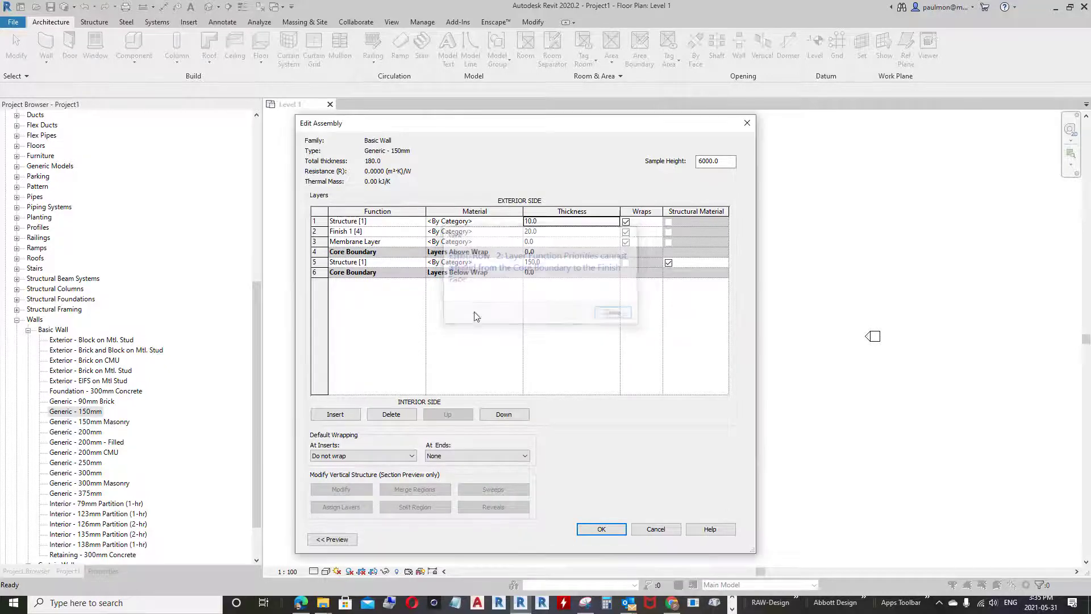
# - Move the Finish 1 [4] layer outside the 10 mm structure layer and accept the assembly
pyautogui.click(320, 232)
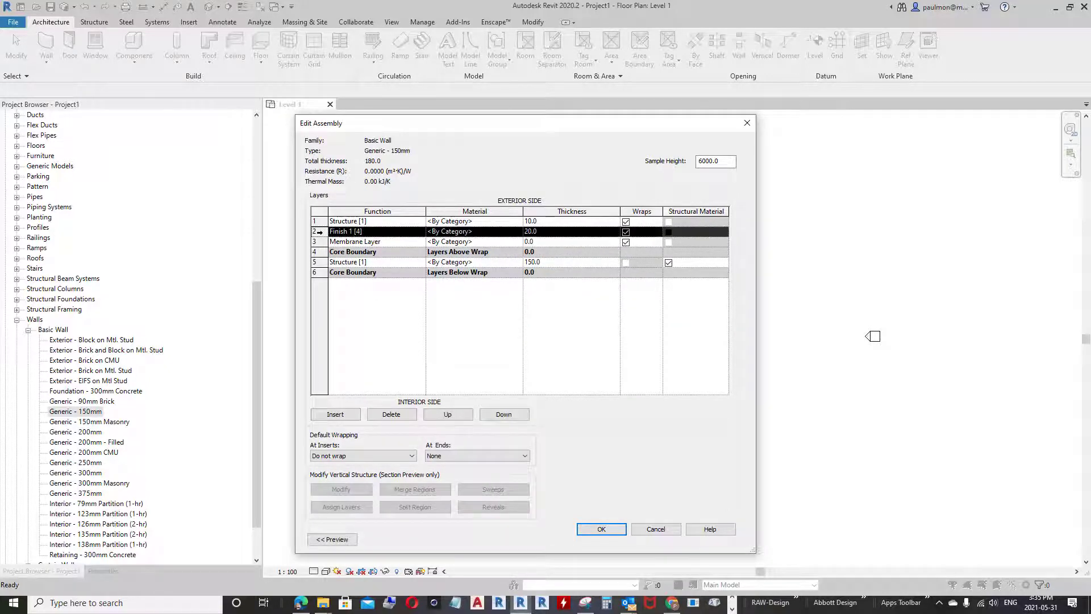
pyautogui.click(450, 416)
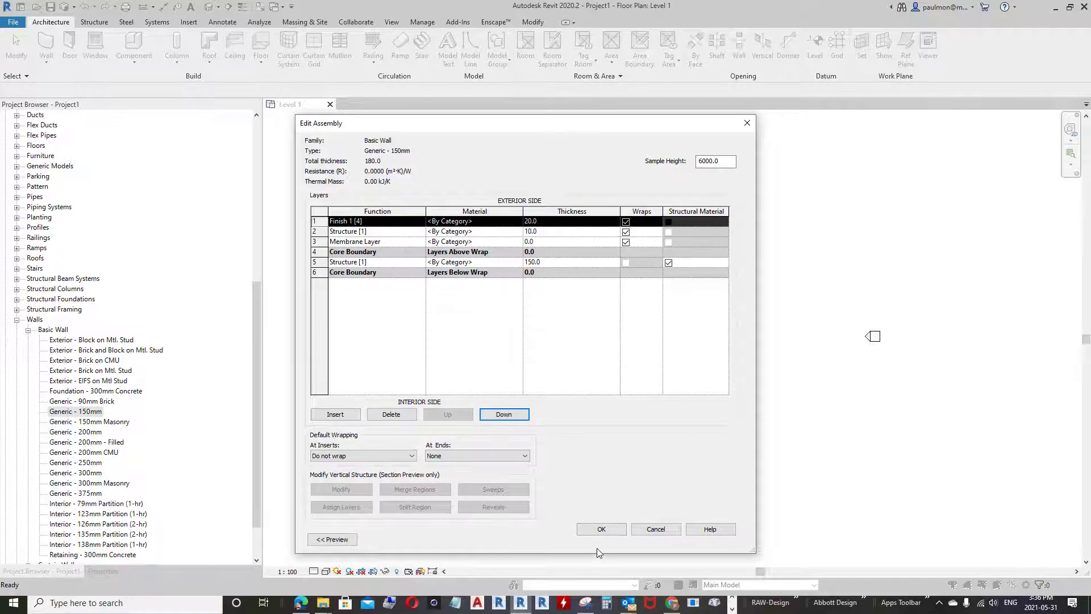
pyautogui.click(599, 530)
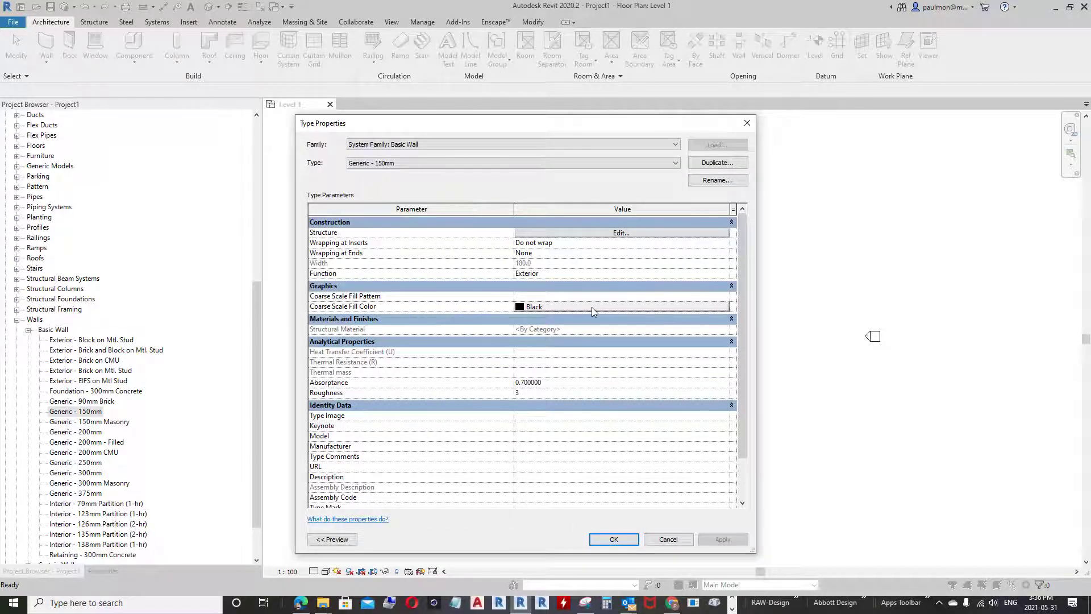
# - Reopen the wall's structure, move the exterior finish inward one row, and try the 10 mm outermost layer as Substrate [2]
pyautogui.click(629, 233)
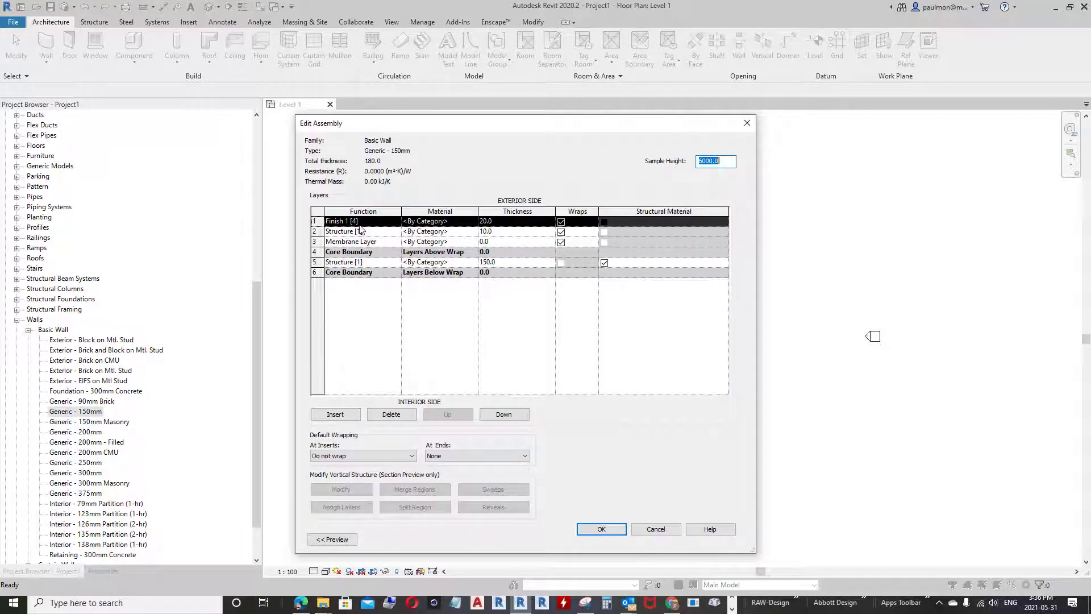
pyautogui.click(492, 416)
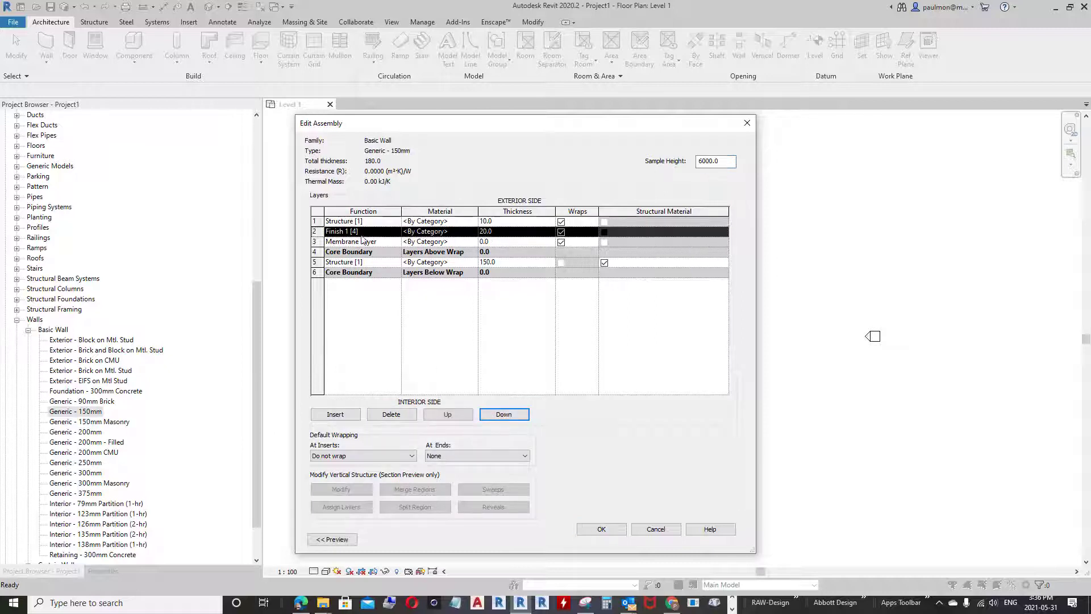
pyautogui.click(396, 222)
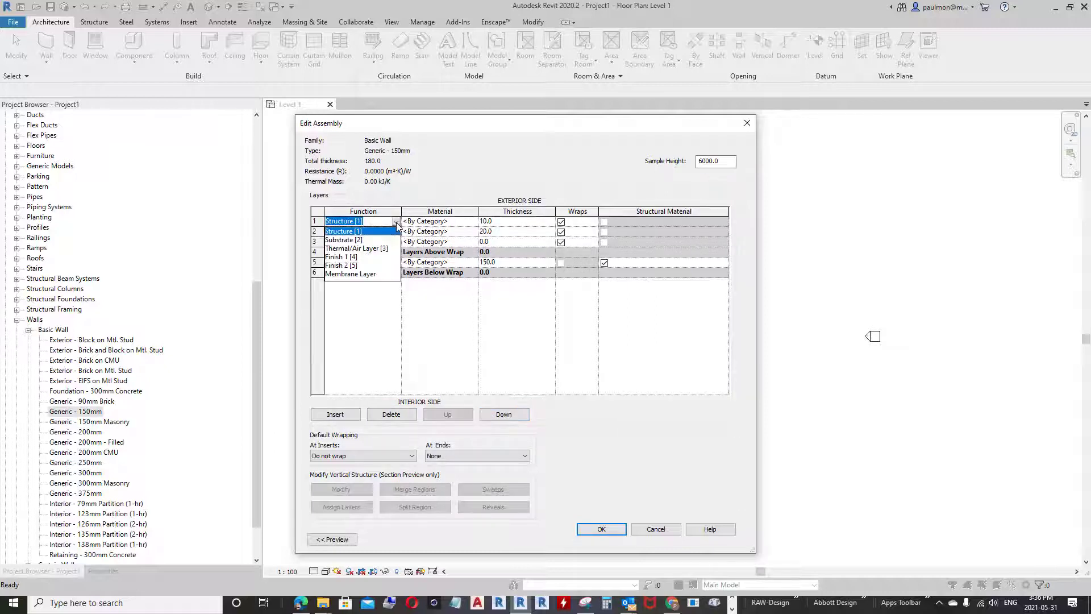
pyautogui.click(357, 239)
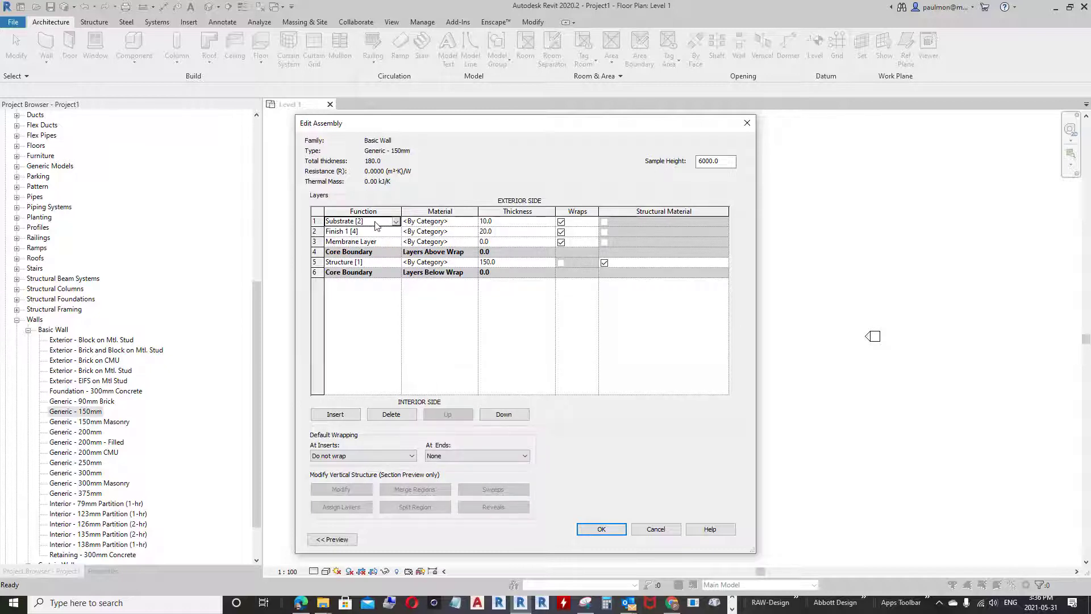
pyautogui.click(608, 529)
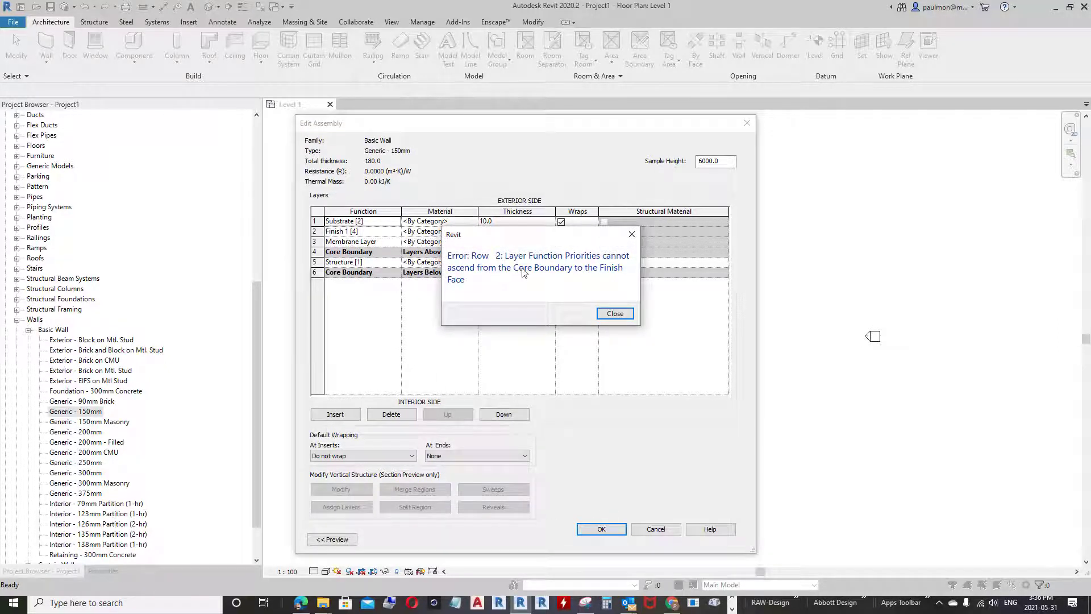
pyautogui.click(614, 313)
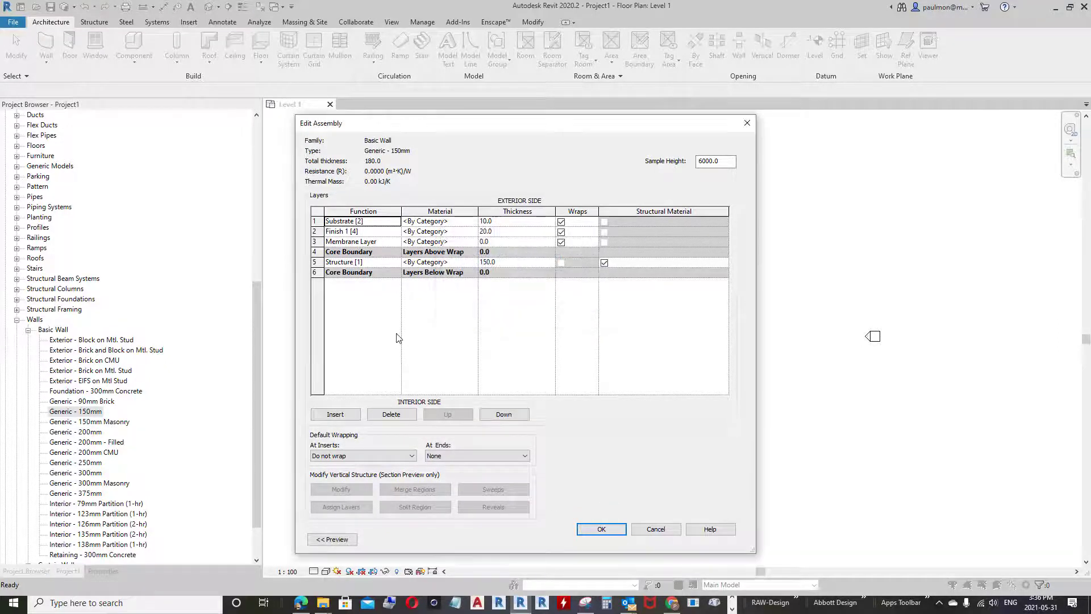
pyautogui.click(315, 231)
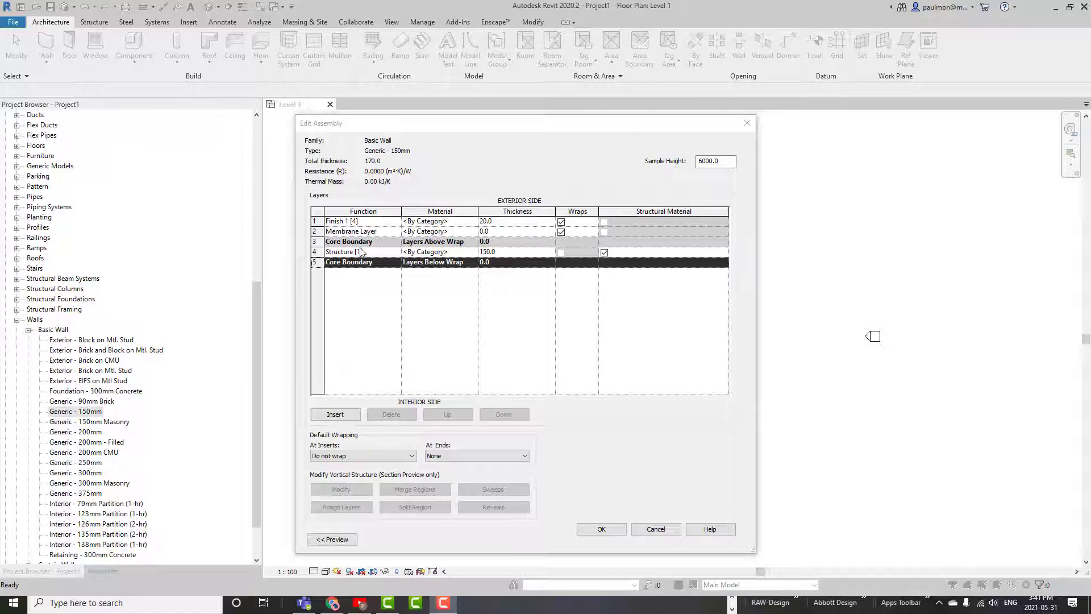
# - Insert two layers above the interior core boundary and move both to the interior side of the core
pyautogui.click(340, 414)
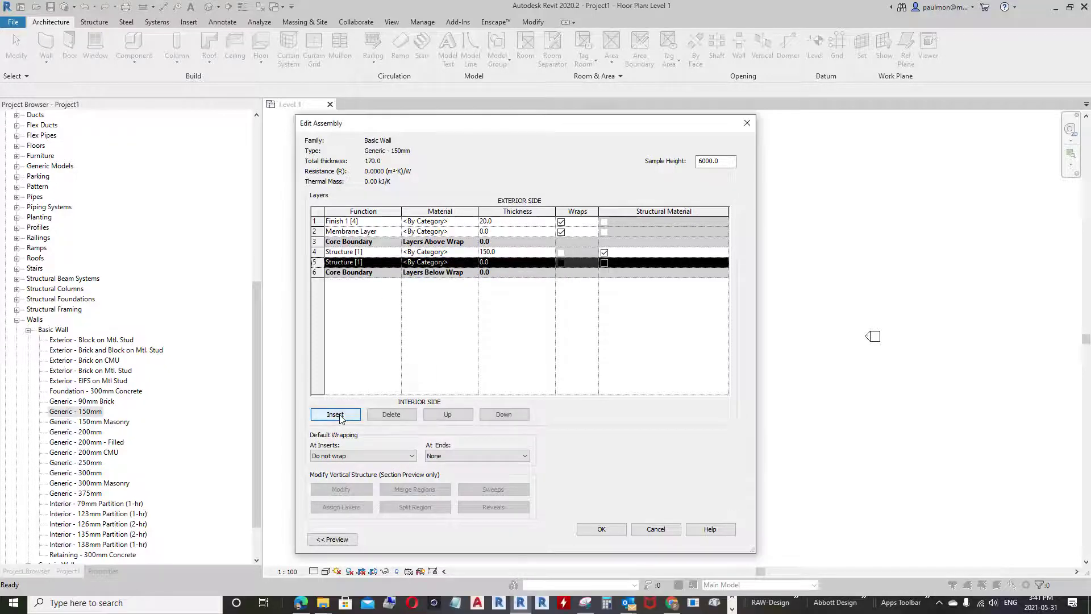
pyautogui.click(339, 414)
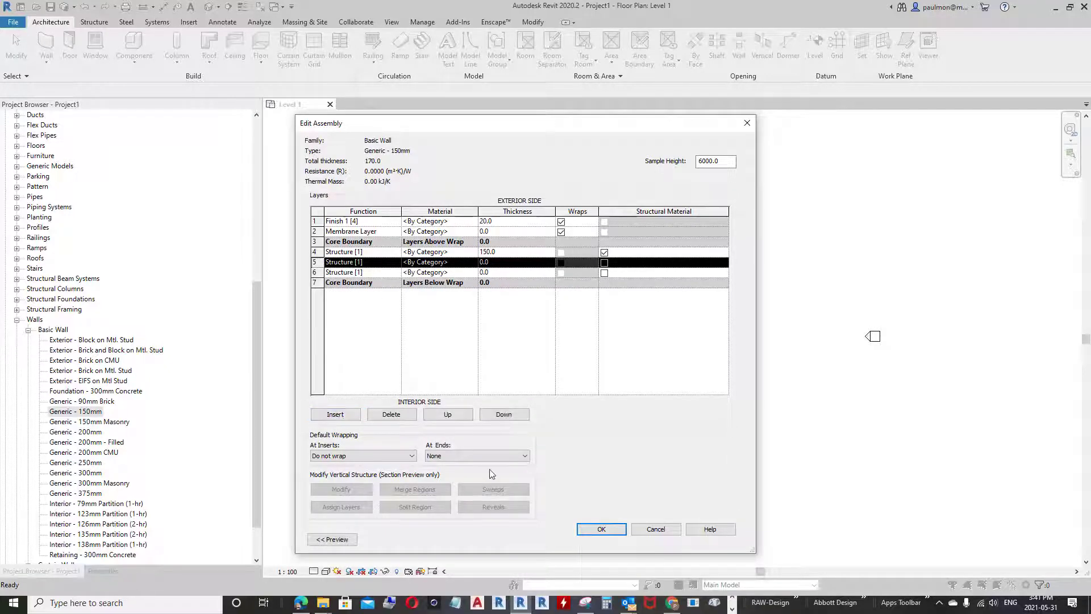
pyautogui.click(504, 414)
pyautogui.click(504, 414)
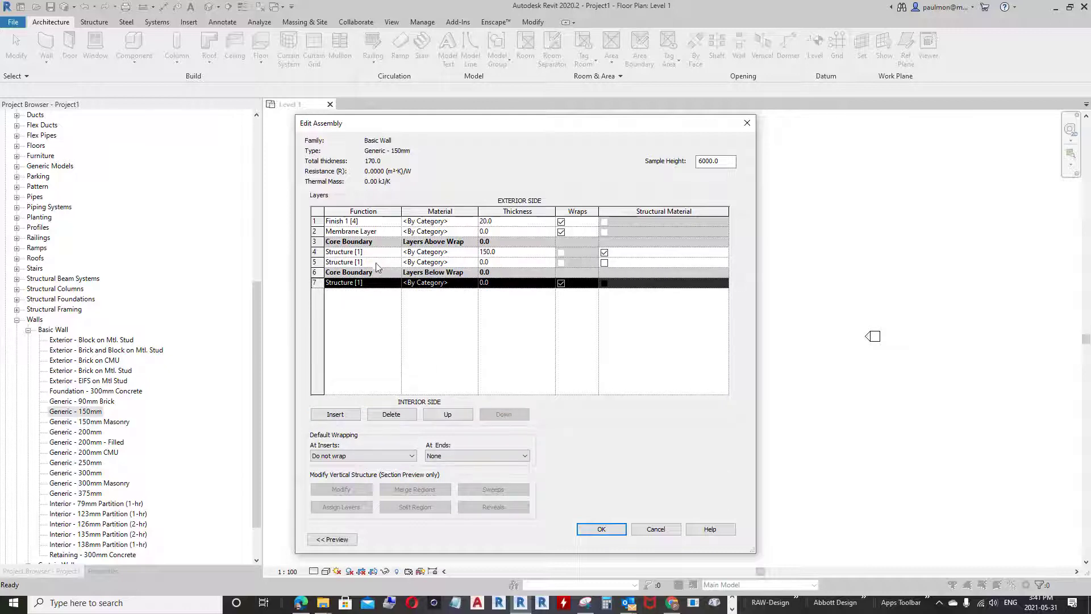
pyautogui.click(376, 262)
pyautogui.click(504, 414)
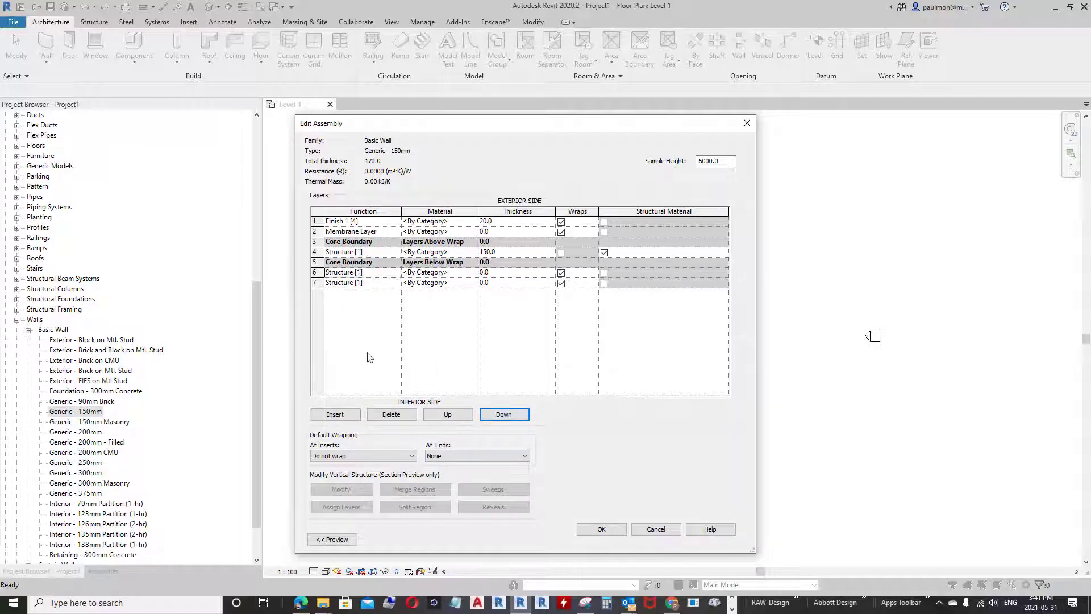
# - Set the innermost layer's function to Finish 1 [4] and its thickness to 13, and try to accept the assembly
pyautogui.click(396, 283)
pyautogui.click(397, 284)
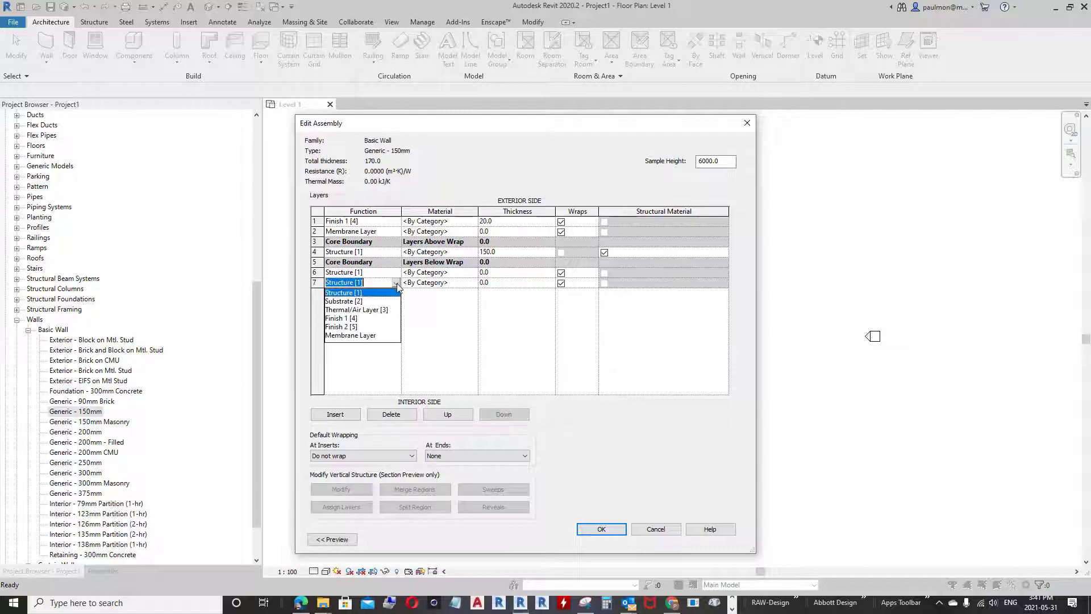
pyautogui.click(355, 319)
pyautogui.click(500, 284)
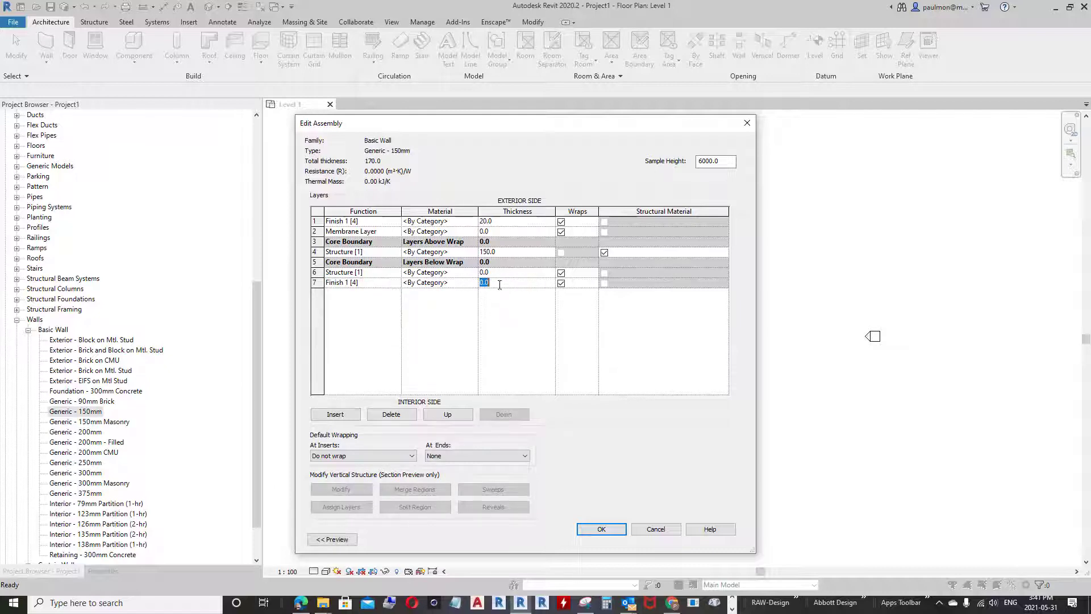
pyautogui.write('13')
pyautogui.press('Return')
pyautogui.click(602, 529)
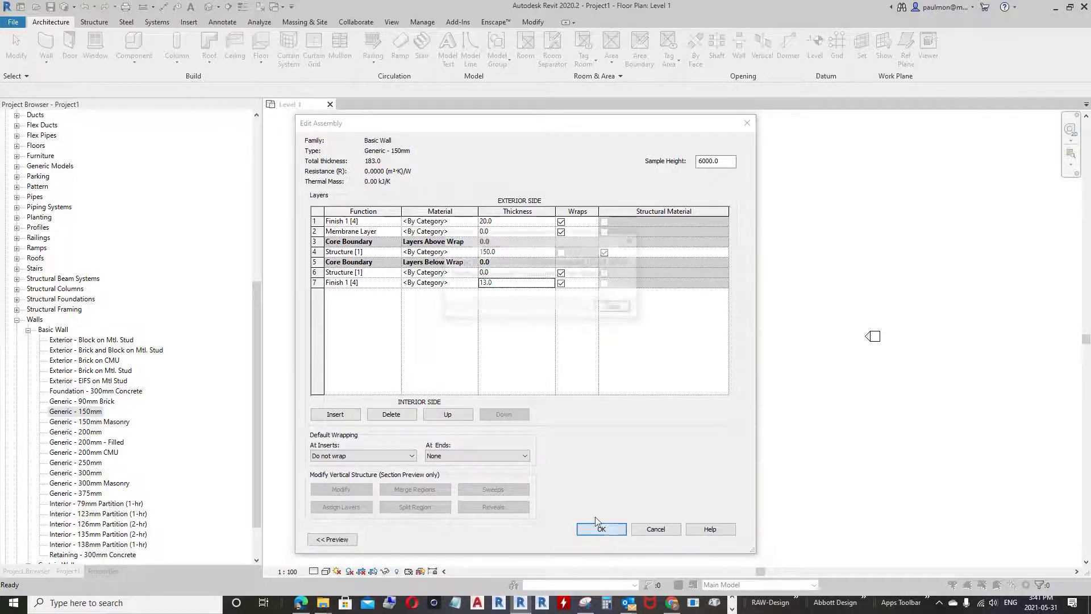
pyautogui.click(616, 308)
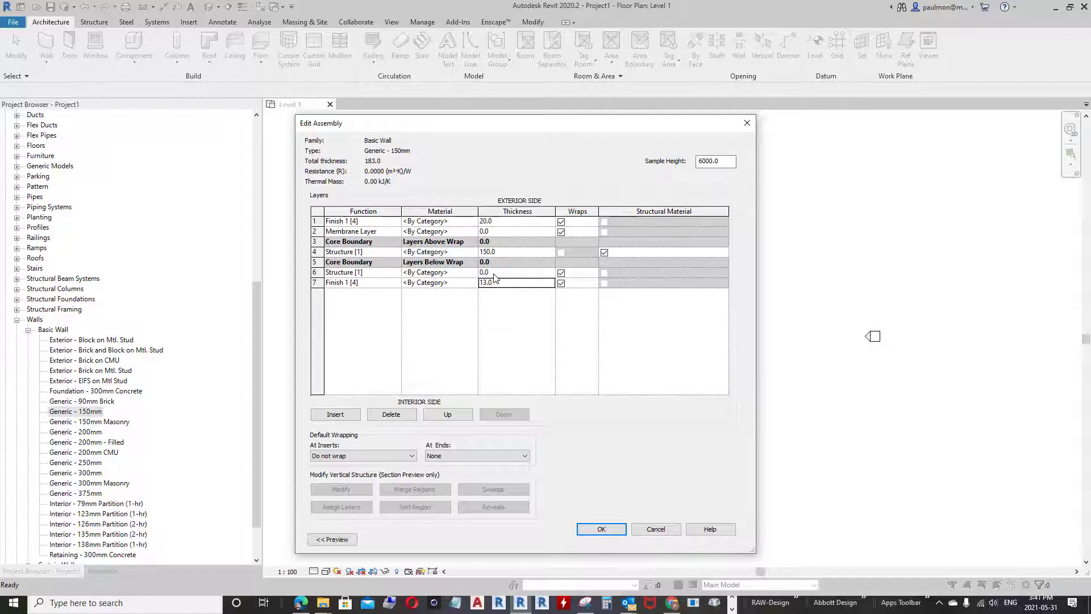
# - Set the zero-thickness interior layer's function to Membrane Layer and accept the assembly
pyautogui.click(398, 275)
pyautogui.click(362, 329)
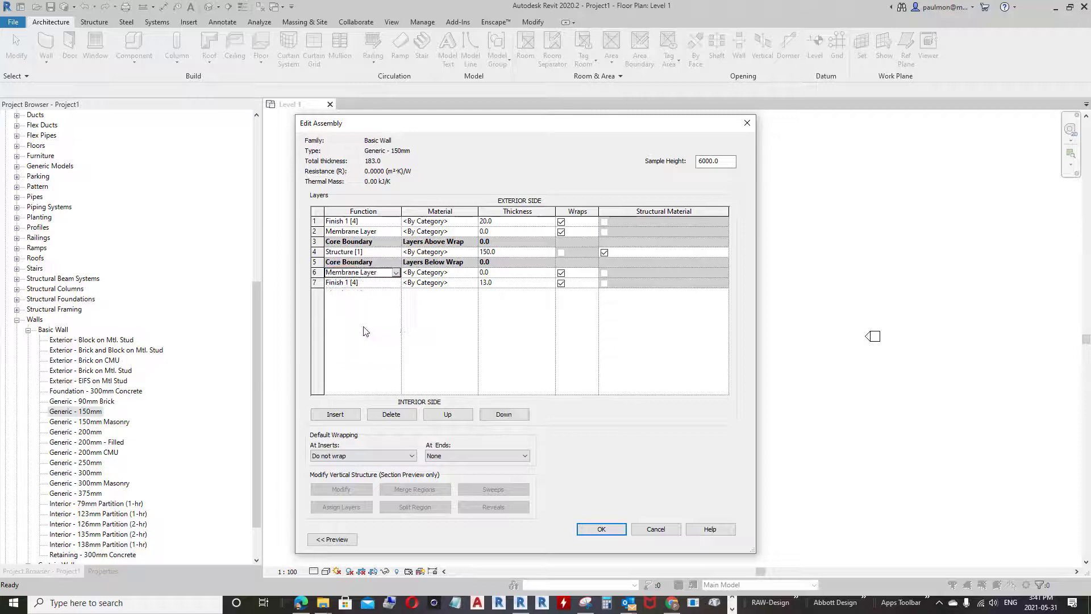
pyautogui.click(657, 530)
# - Reopen the wall's structure and change the interior membrane layer to Substrate [2] with a thickness of 20
pyautogui.click(611, 234)
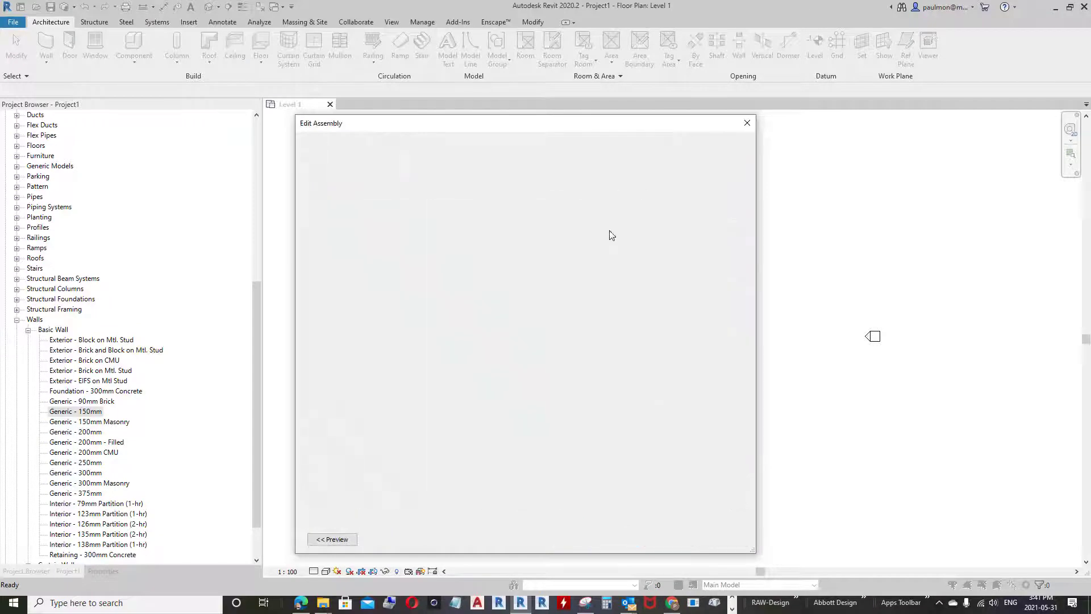
pyautogui.click(415, 274)
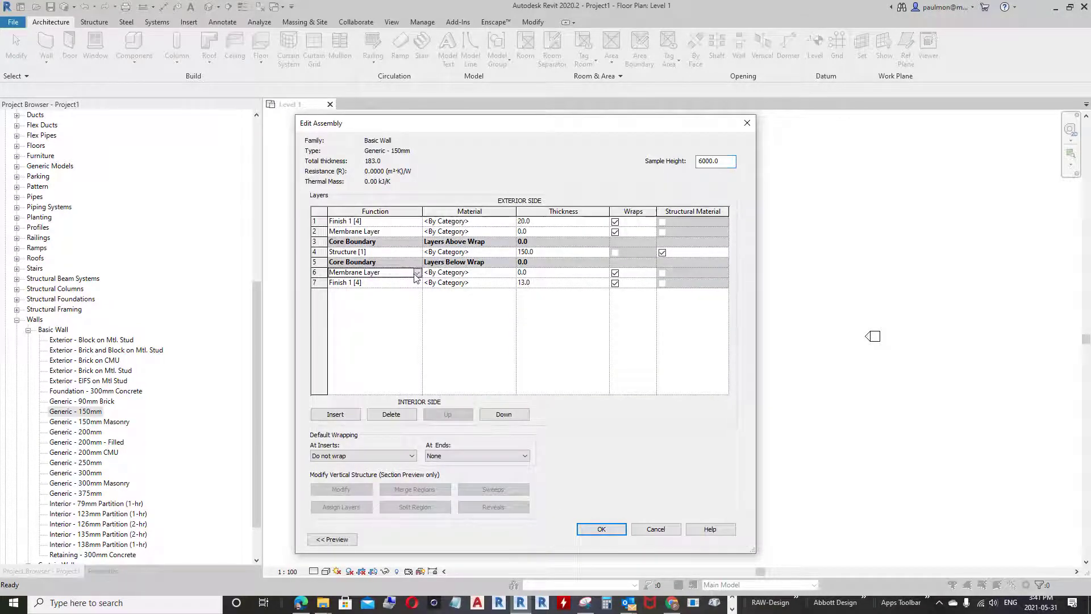
pyautogui.click(417, 274)
pyautogui.click(417, 274)
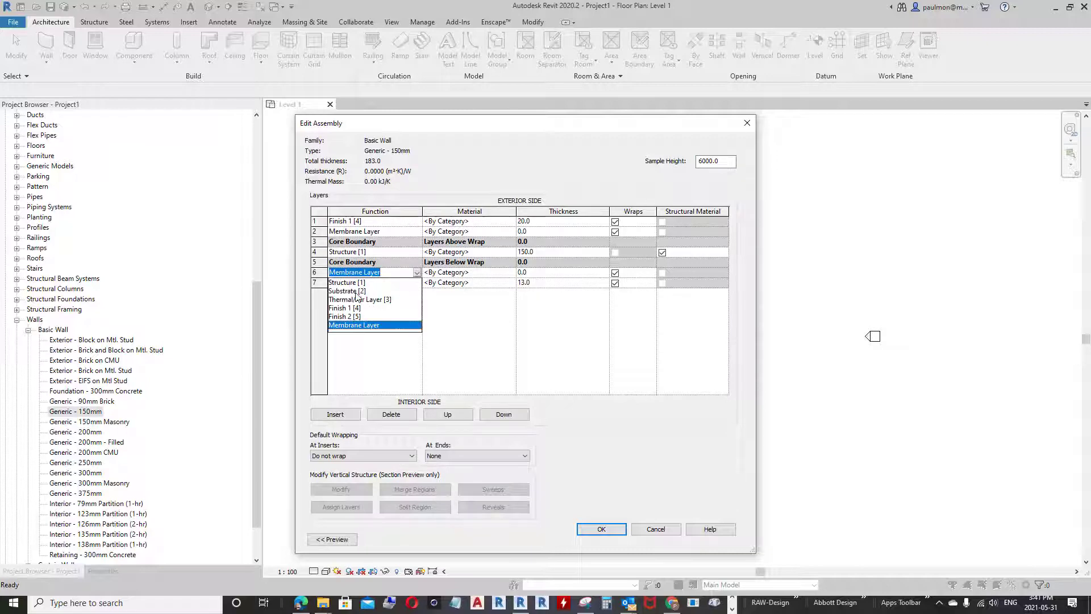
pyautogui.click(356, 293)
pyautogui.click(538, 276)
pyautogui.moveTo(535, 275); pyautogui.dragTo(480, 274)
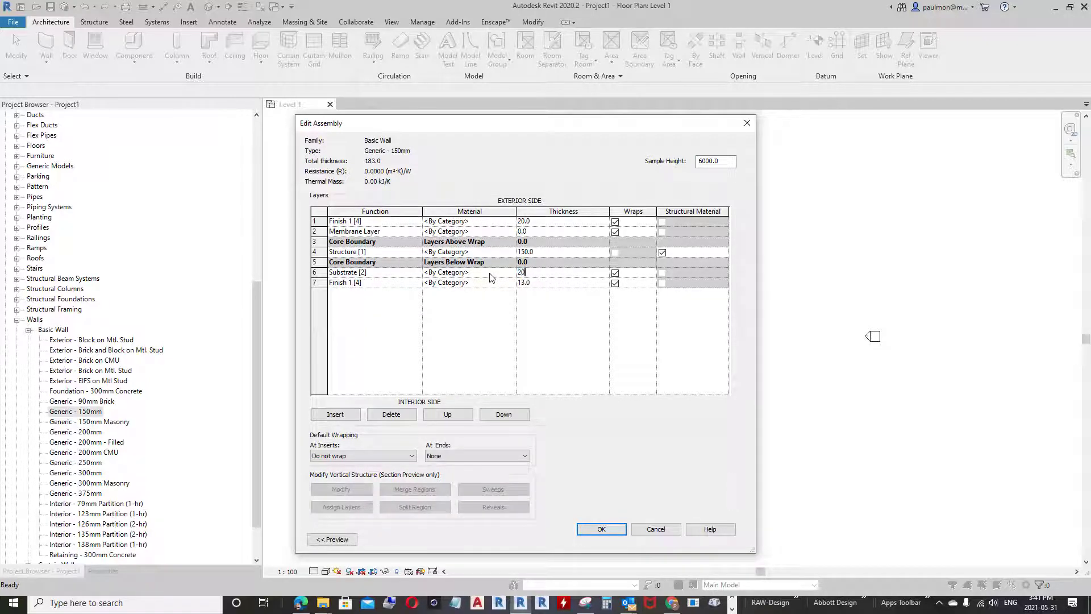
pyautogui.write('20')
pyautogui.press('Return')
# - Move the Substrate [2] layer to the interior side of the 13 mm finish and try to accept the assembly
pyautogui.click(499, 418)
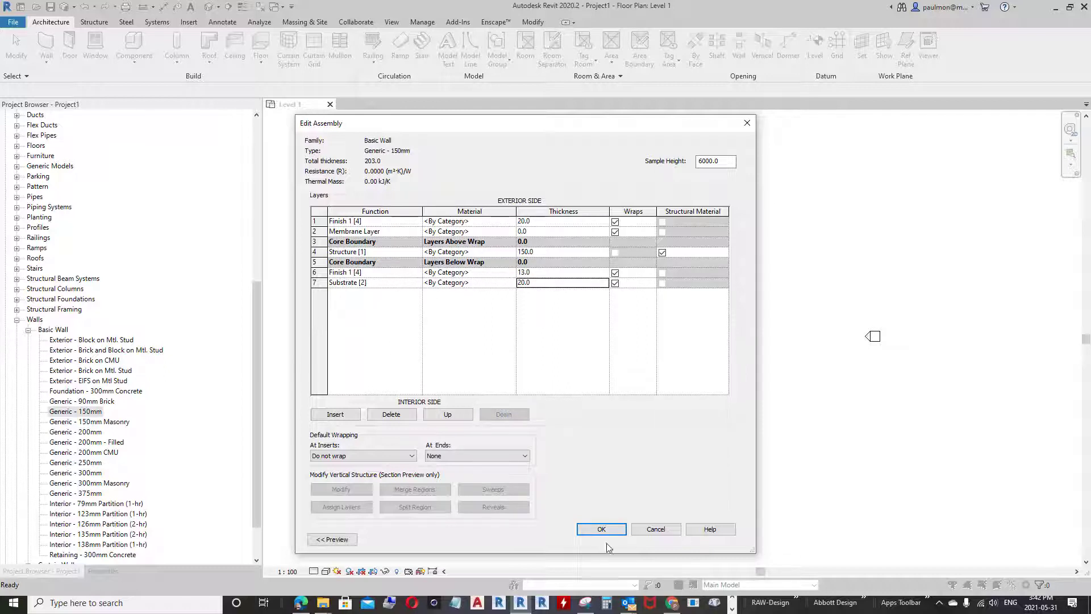
pyautogui.click(601, 528)
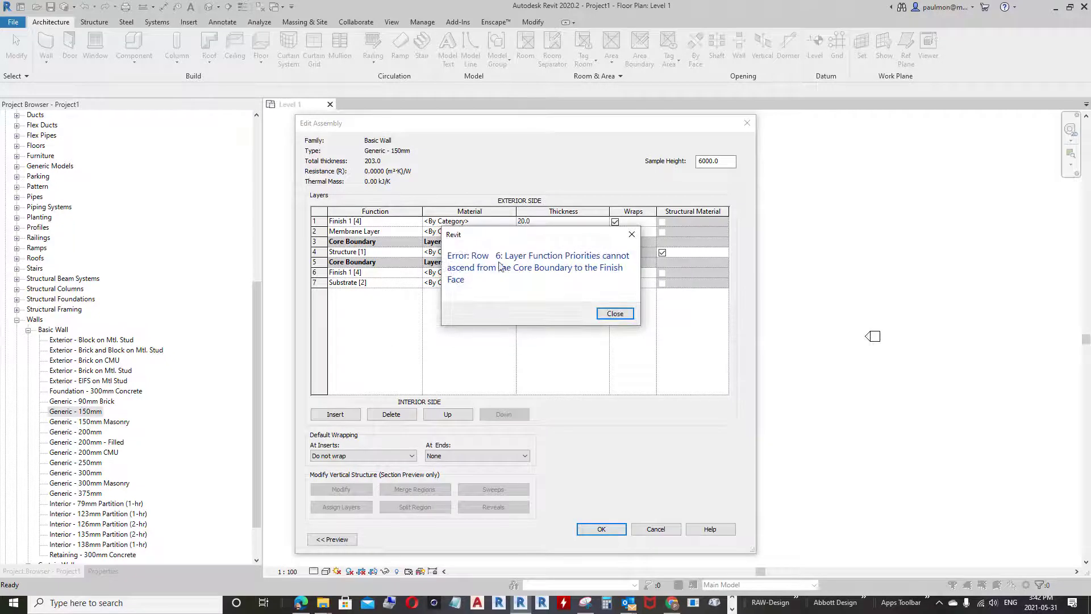
pyautogui.moveTo(519, 235); pyautogui.dragTo(585, 271)
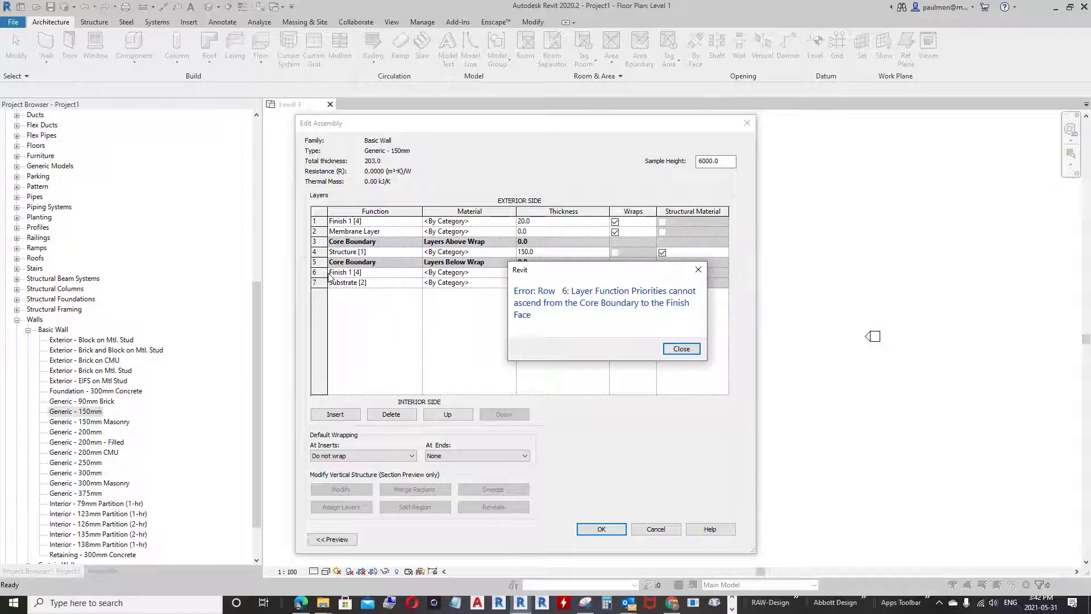
pyautogui.click(683, 349)
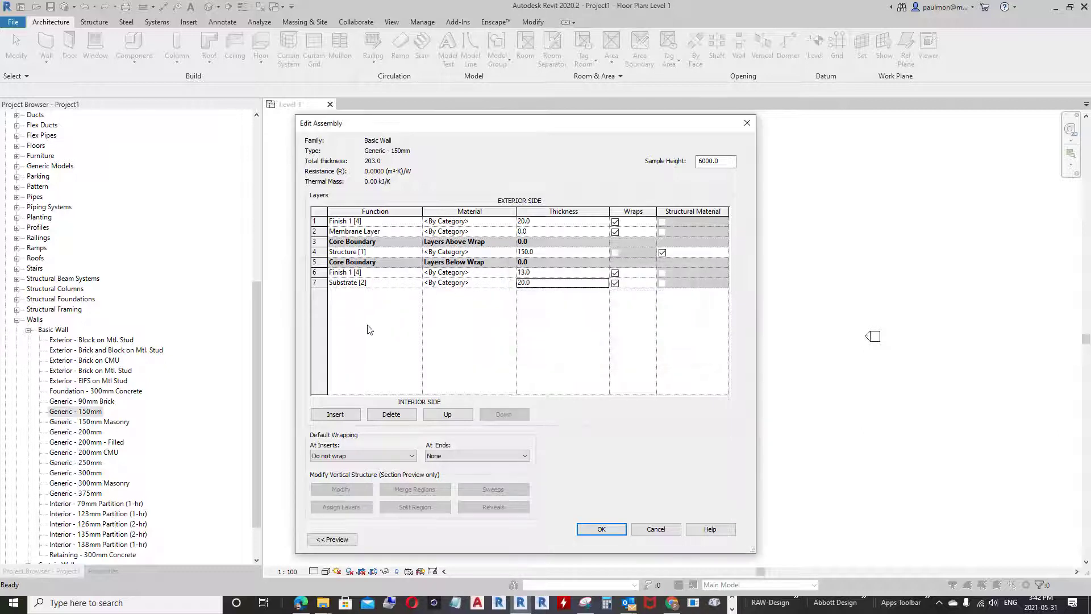
# - Move the 13 mm Finish 1 [4] layer back to the innermost position and accept the assembly
pyautogui.click(318, 274)
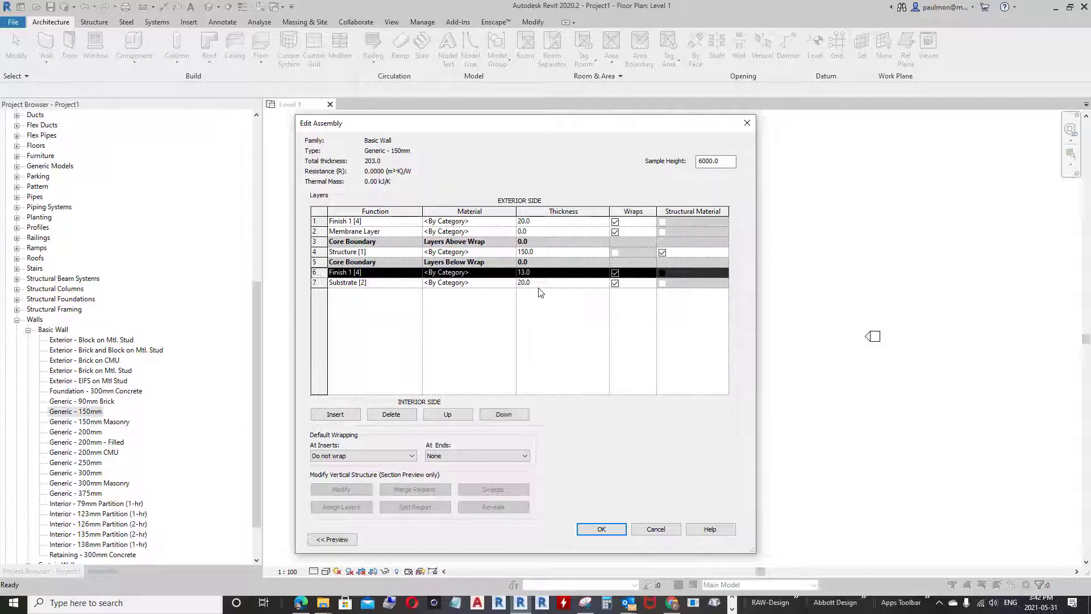
pyautogui.click(503, 414)
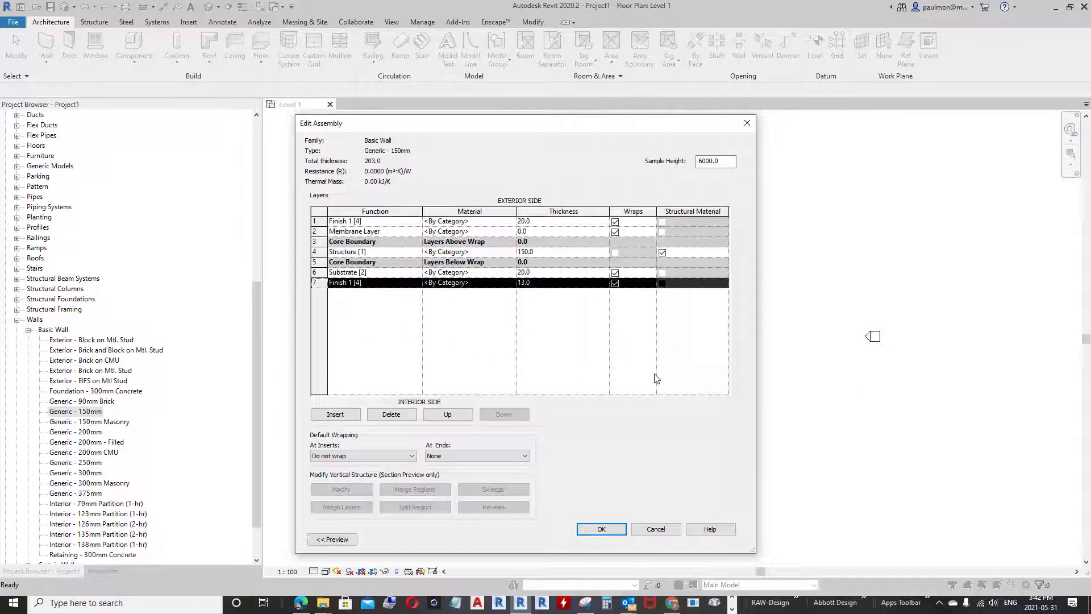
pyautogui.click(612, 530)
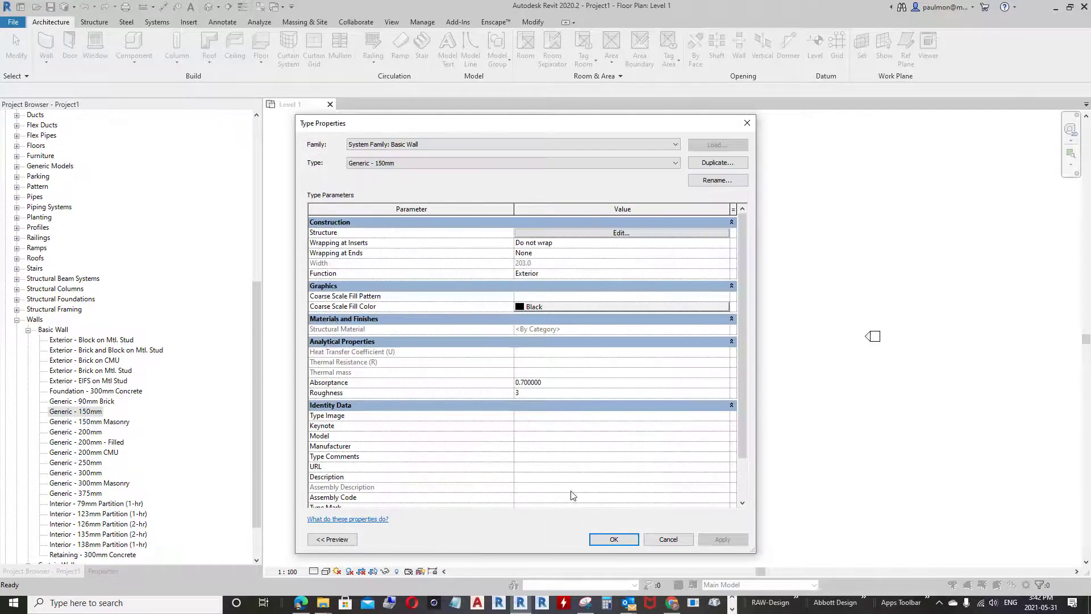